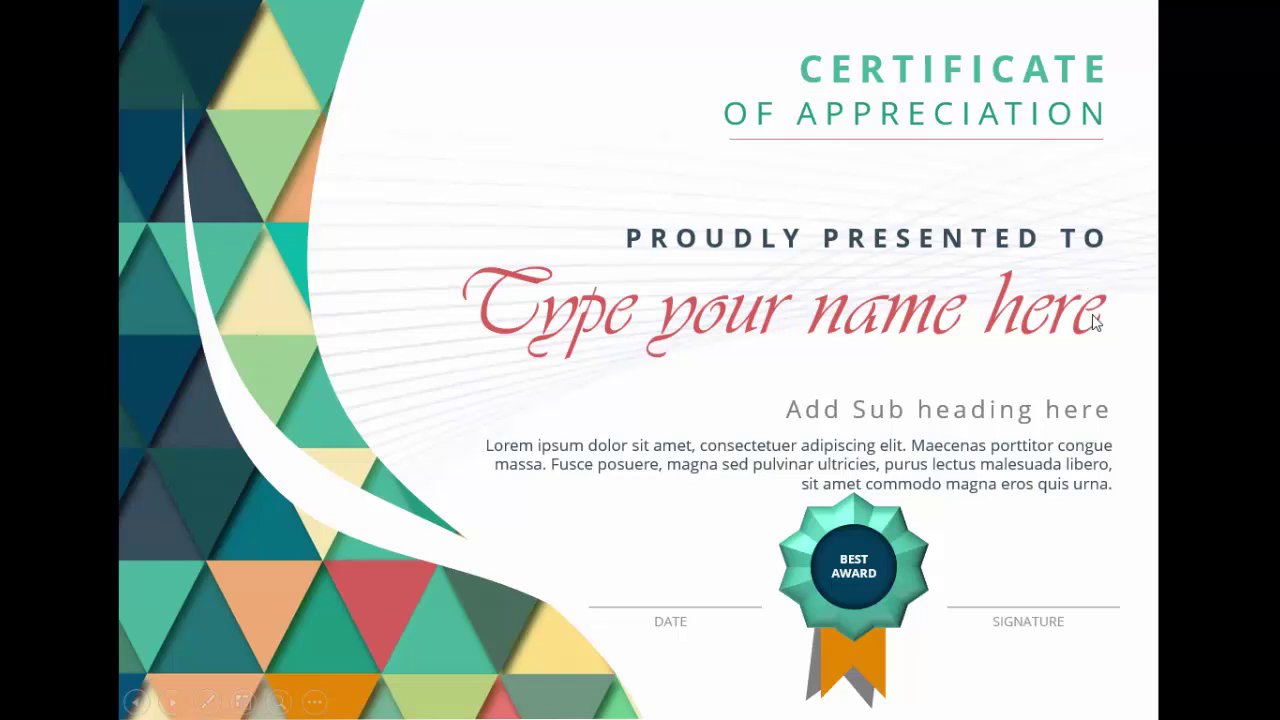
Leave the certificate slide show preview and bring up blank slide 3.
click(1127, 440)
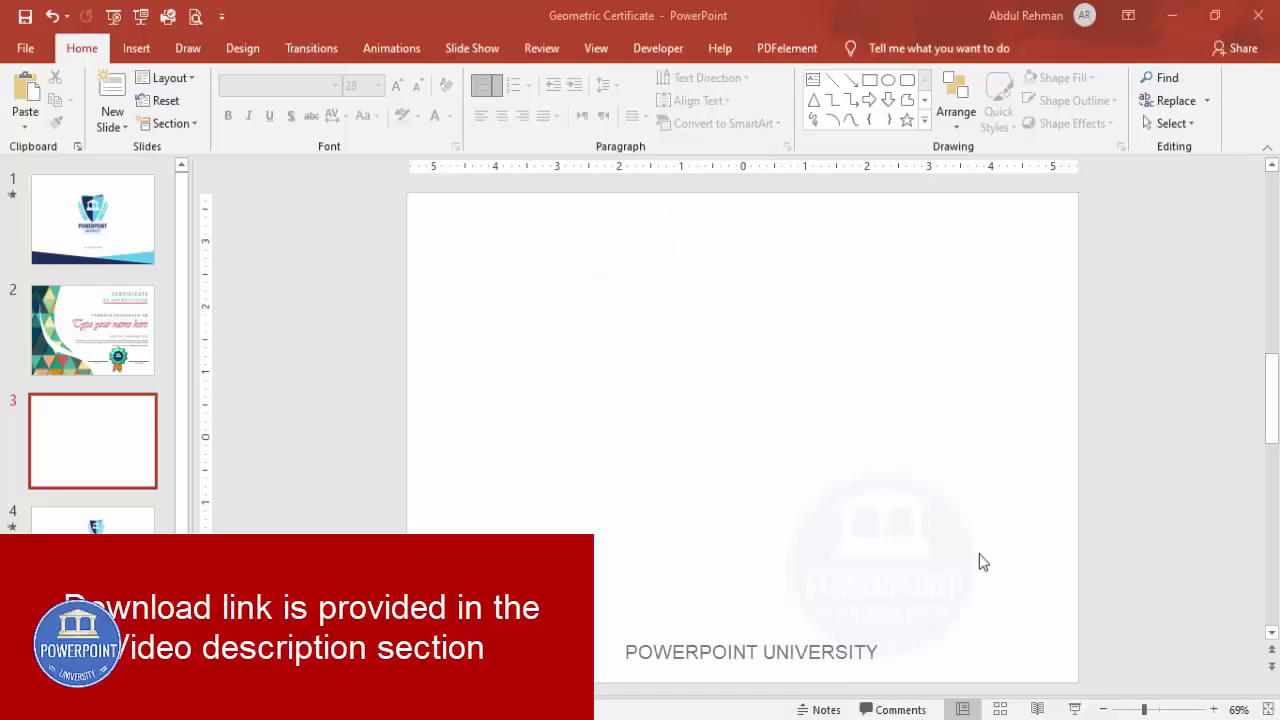
Set a custom slide size of A4 Paper (210x297 mm) in landscape.
click(234, 47)
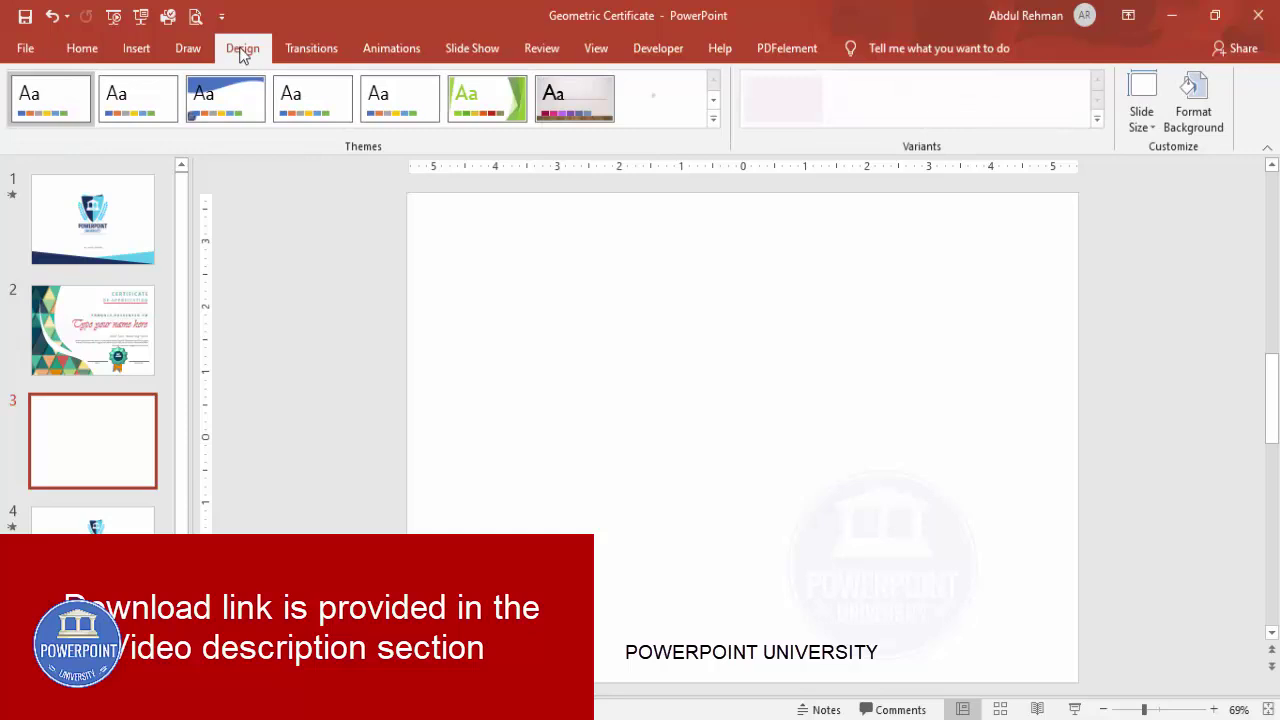
click(1145, 125)
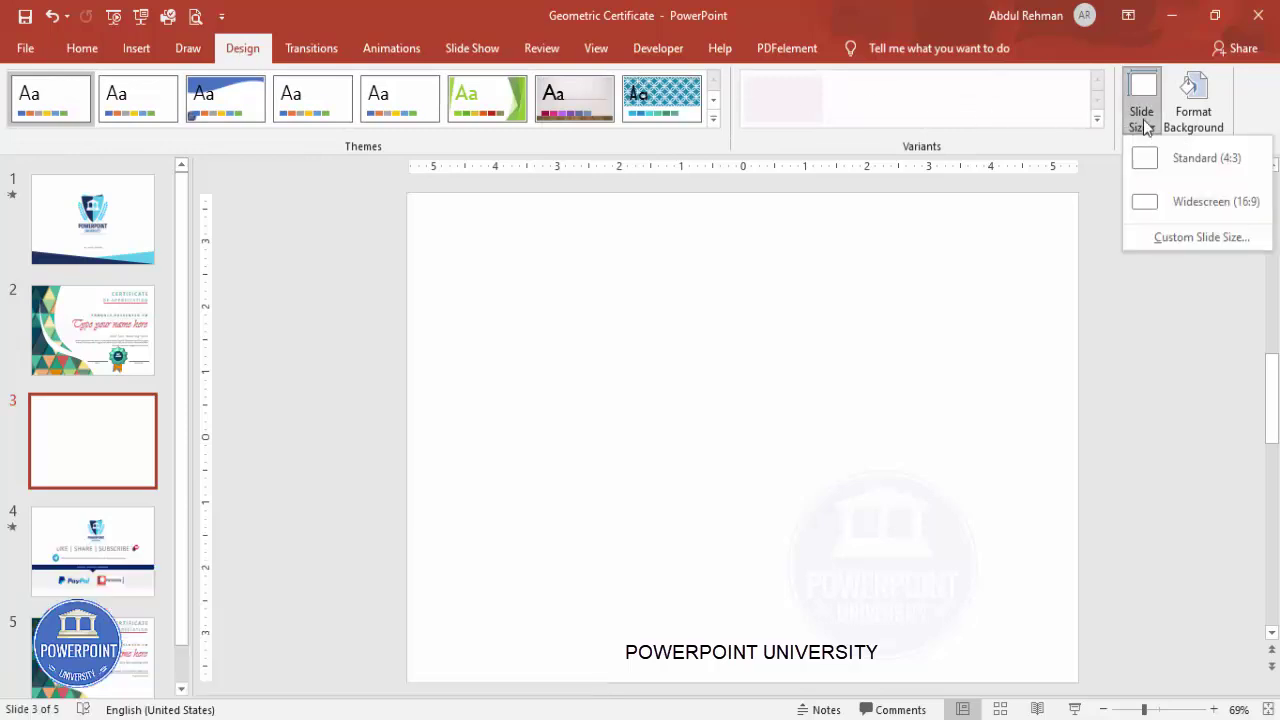
click(1183, 240)
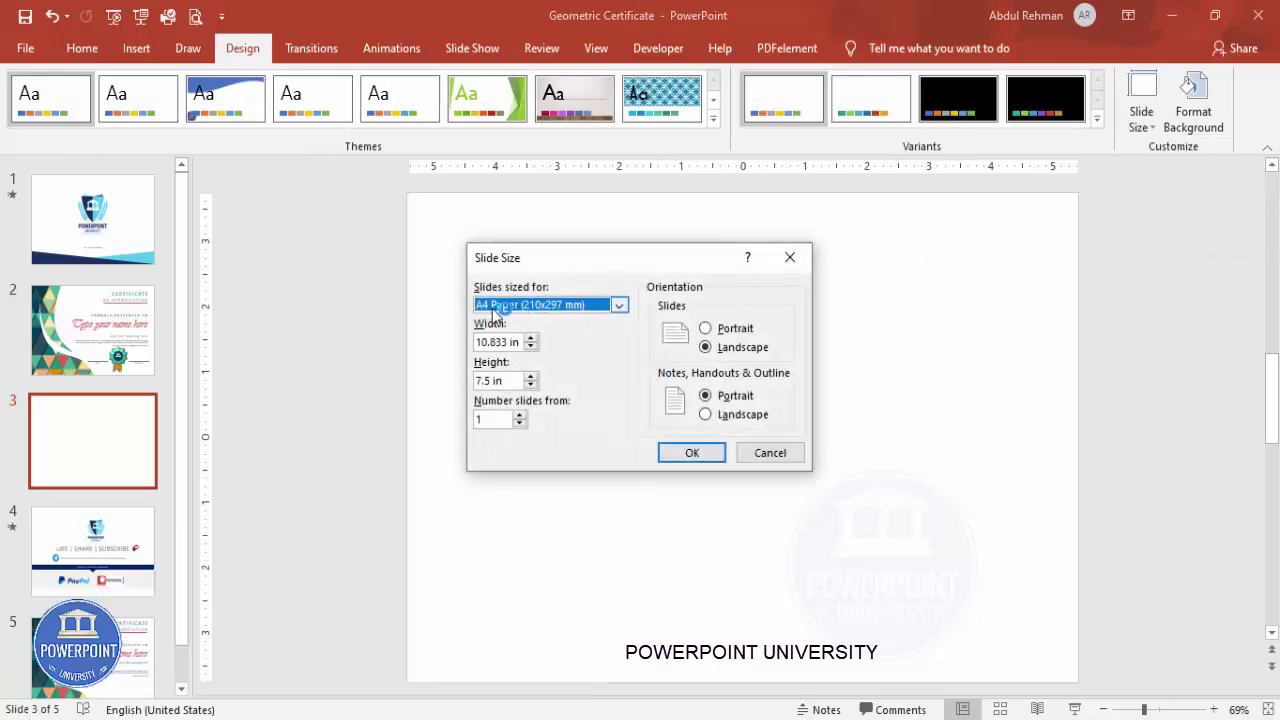
click(492, 312)
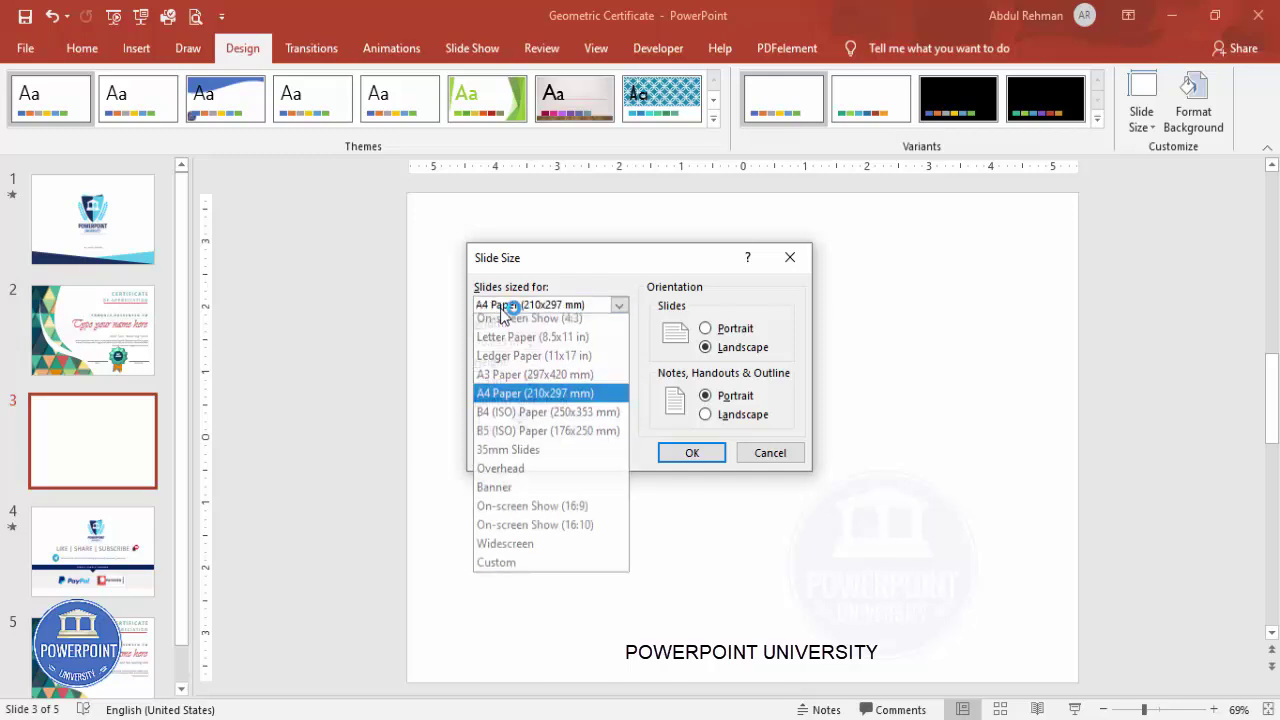
click(508, 400)
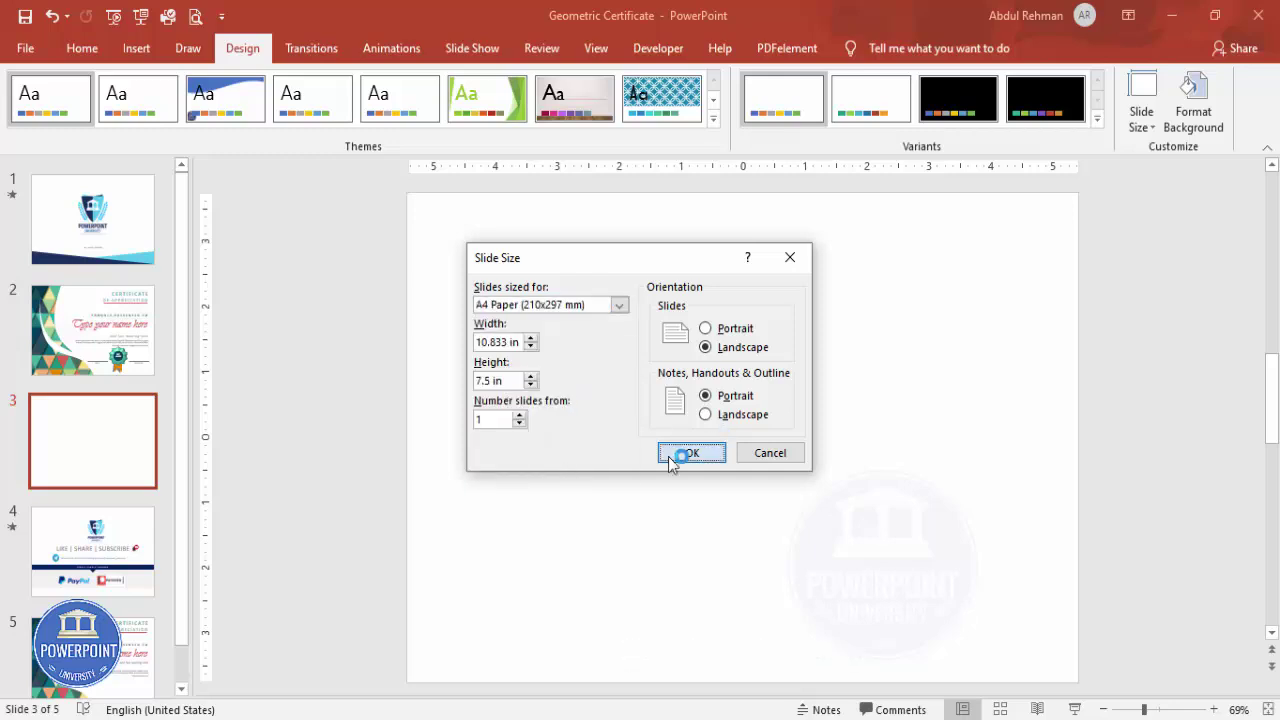
click(688, 452)
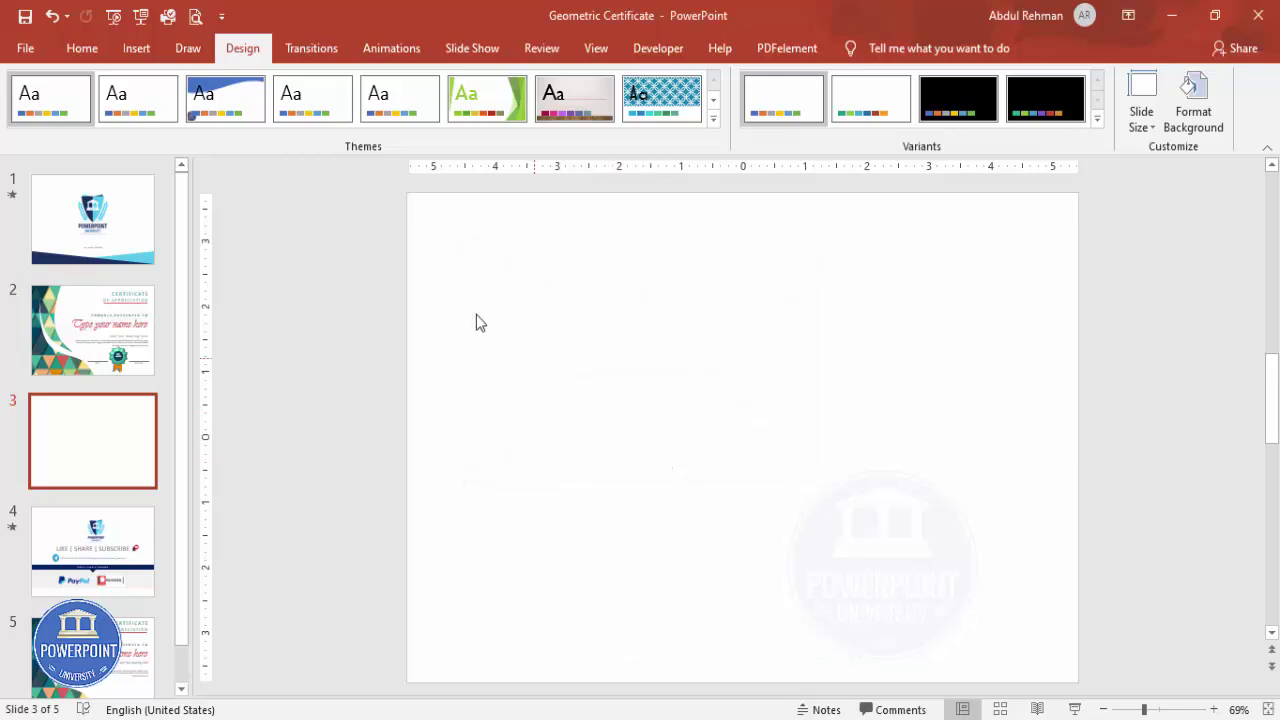
click(136, 48)
Draw a full-height blue rectangle down the slide's left edge with no outline.
click(294, 127)
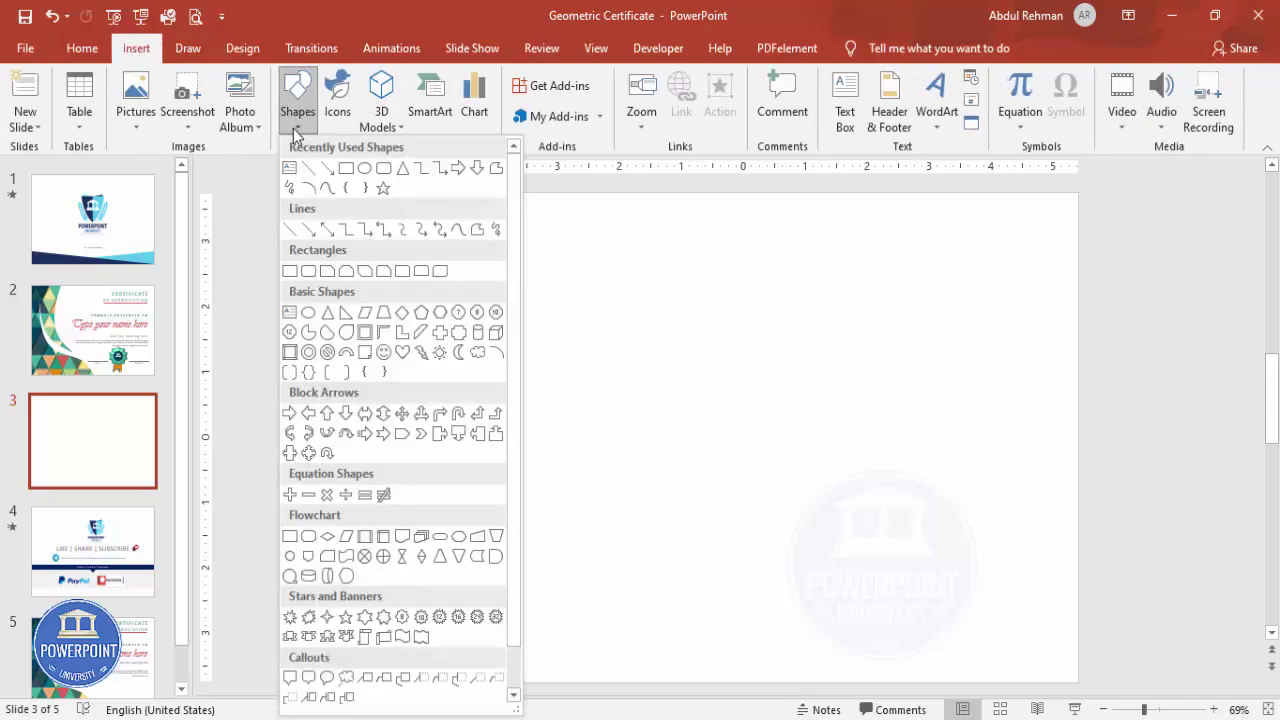
click(290, 274)
drag(408, 192, 558, 685)
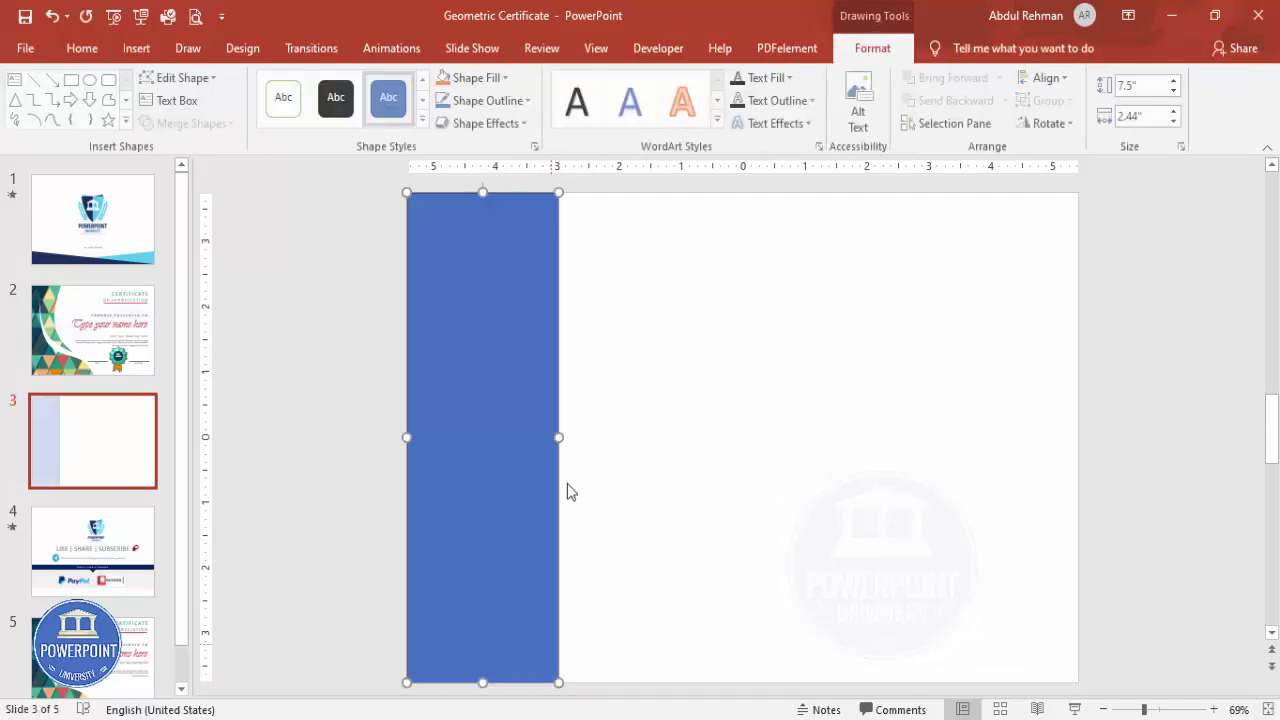
click(488, 100)
click(514, 312)
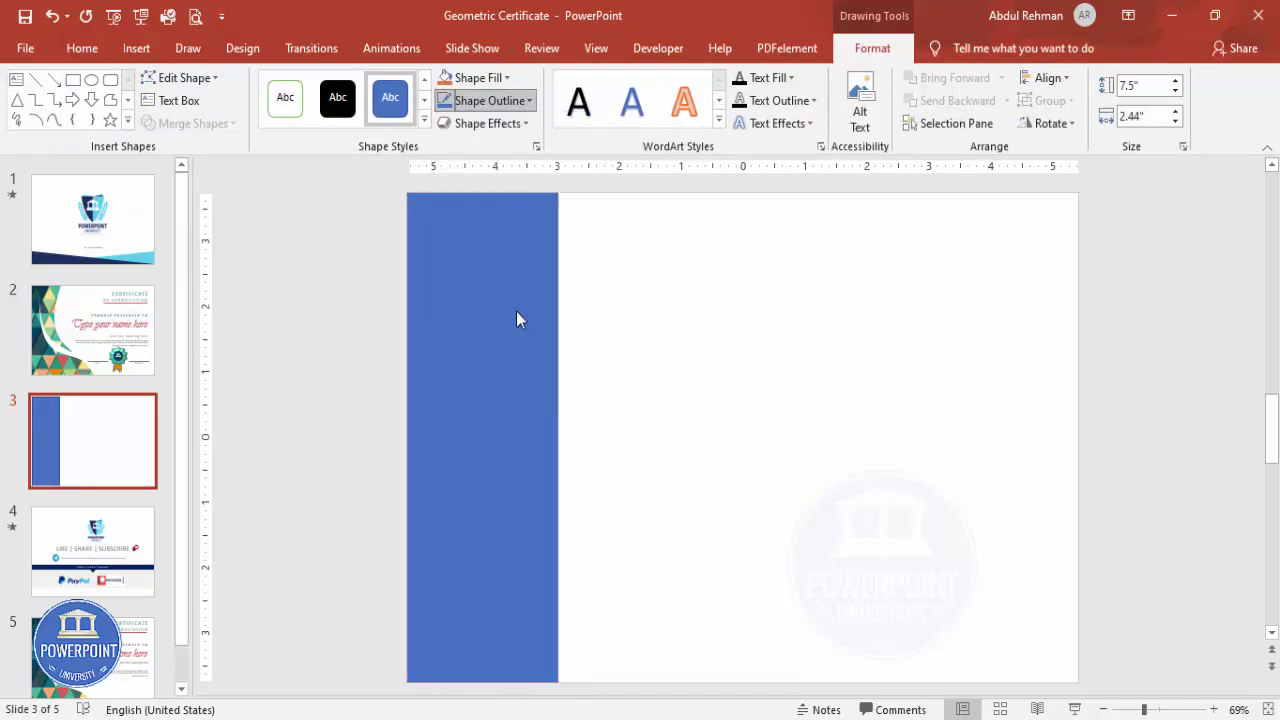
Put the rectangle into Edit Points mode.
right_click(483, 460)
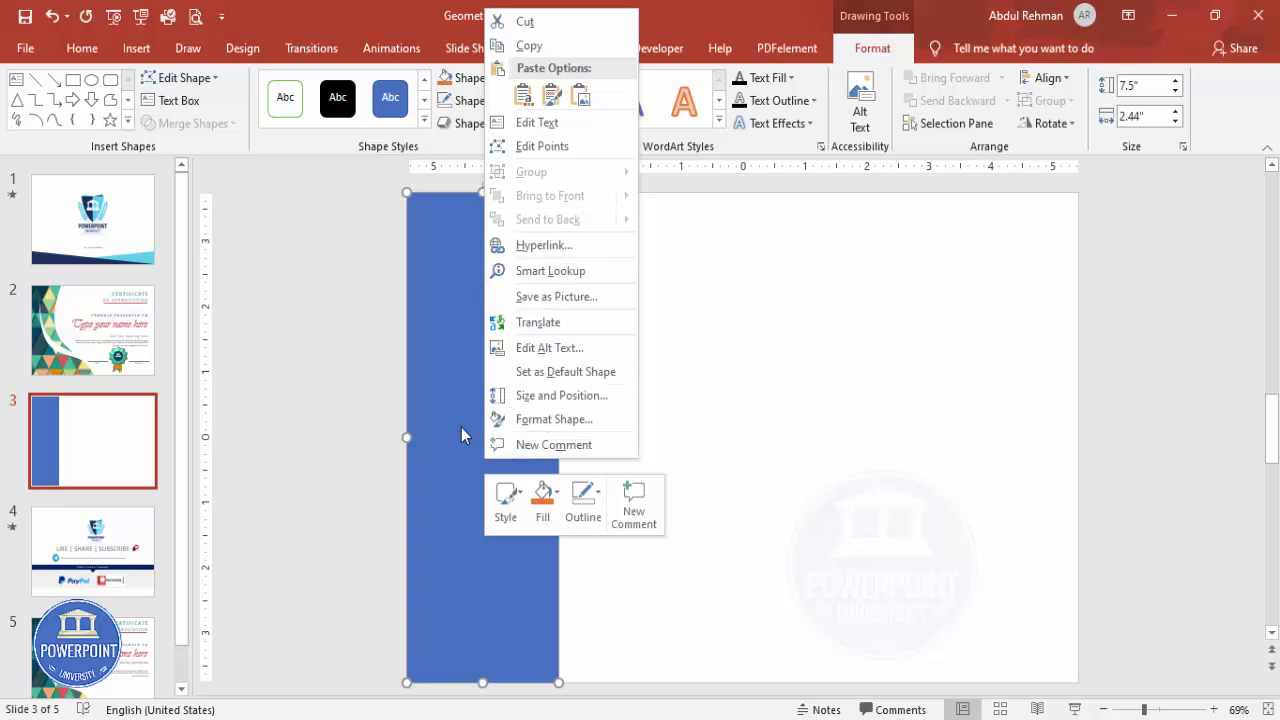
right_click(461, 265)
click(553, 405)
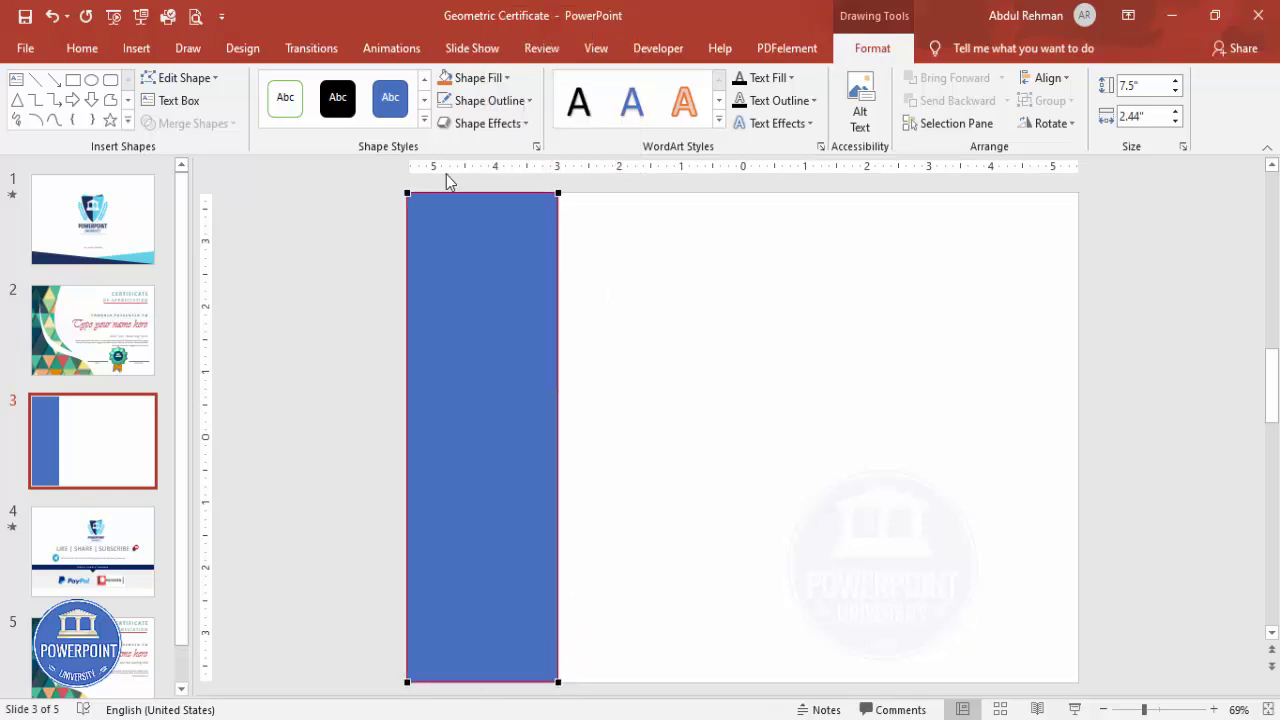
Curve the rectangle's right edge into an S-shape, widening it to 4.52 inches.
drag(557, 683, 686, 680)
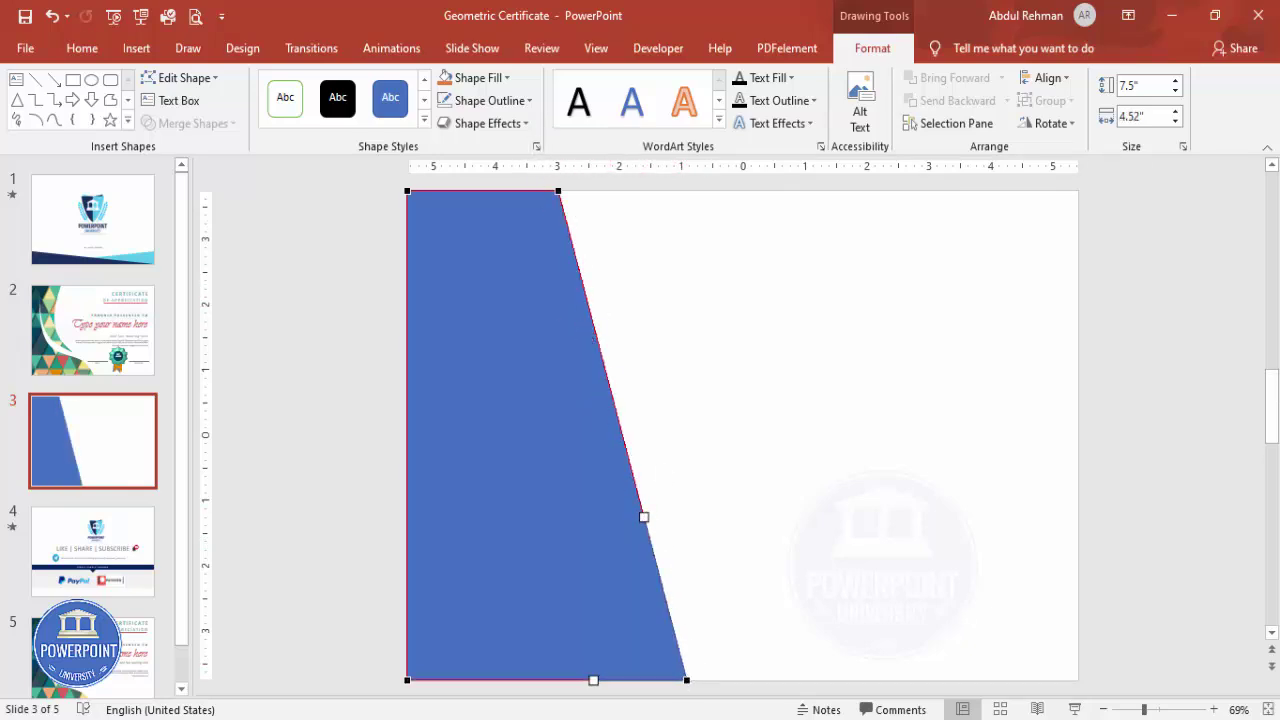
drag(644, 518, 566, 578)
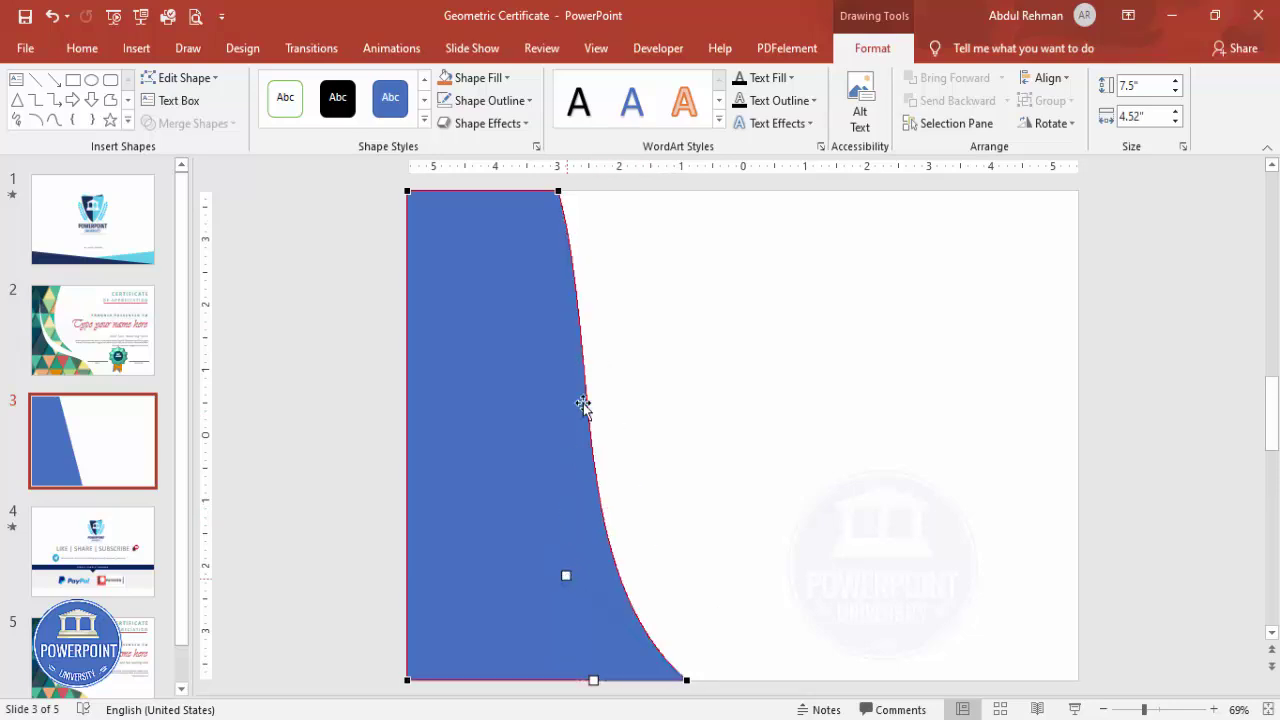
click(558, 191)
drag(601, 353, 493, 417)
click(690, 682)
drag(566, 574, 664, 535)
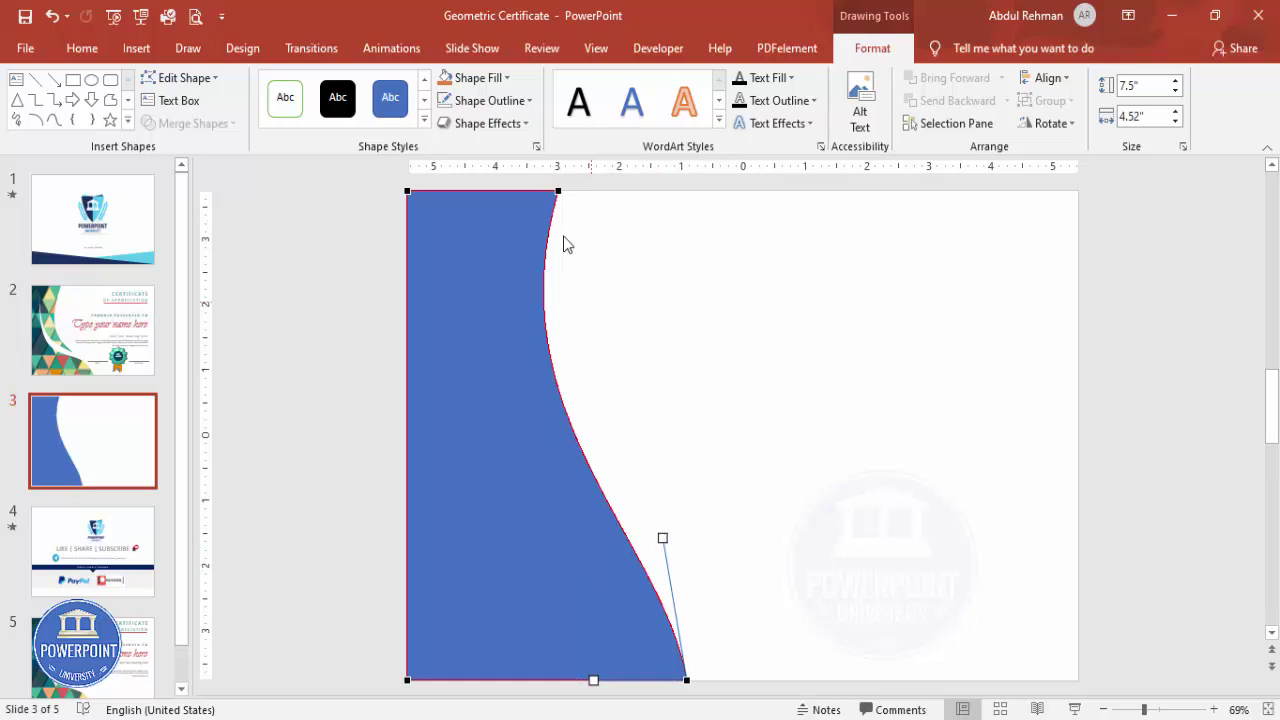
click(557, 190)
drag(492, 408, 491, 503)
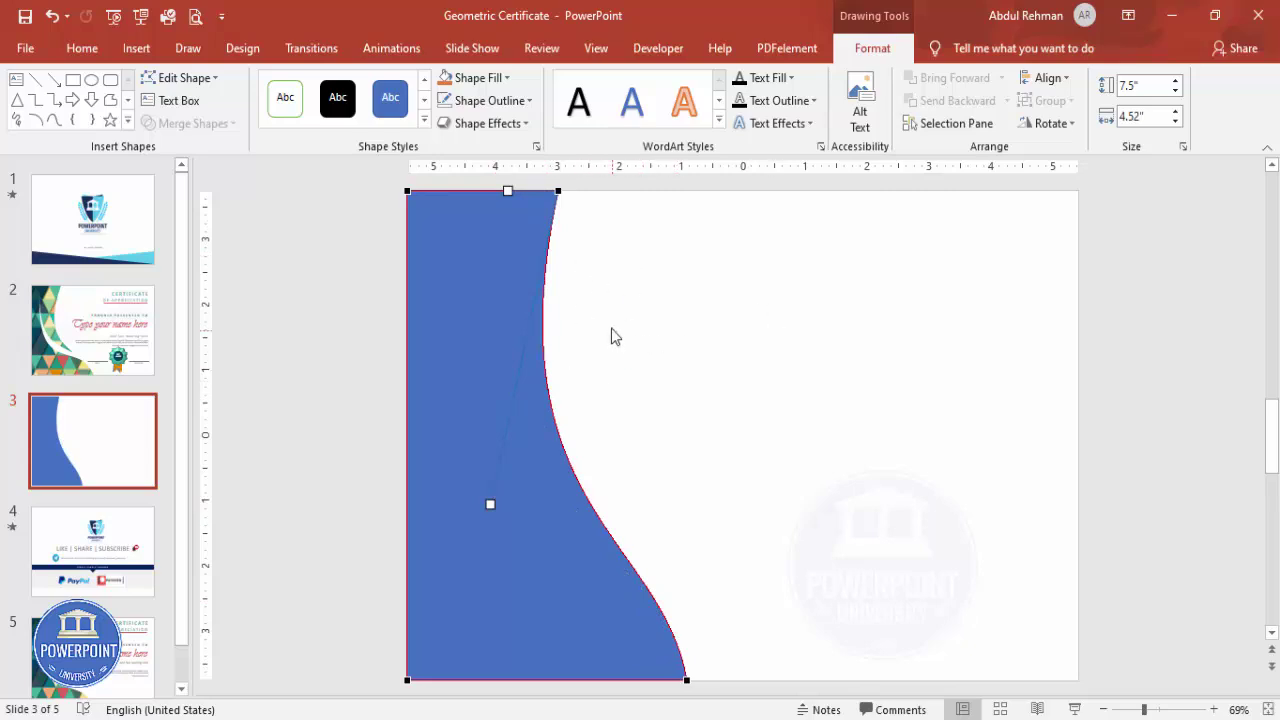
click(742, 384)
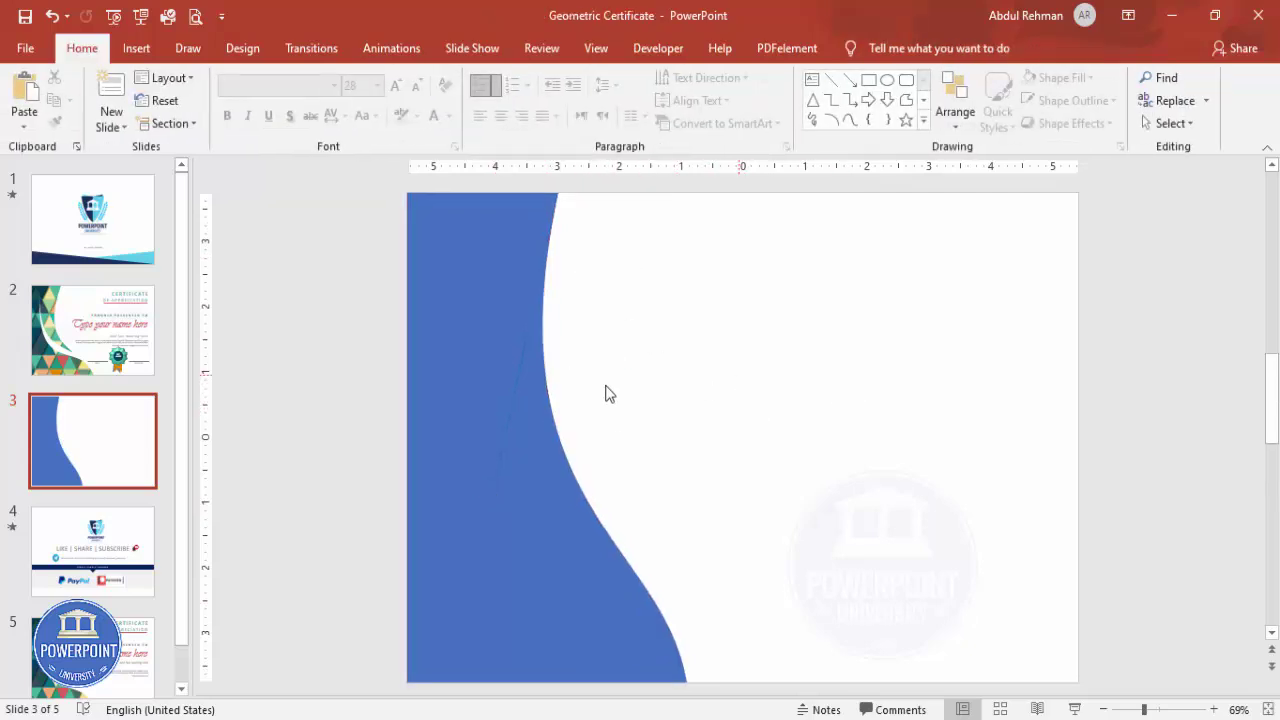
Duplicate the curved blue shape with Ctrl+D and move the copy to the slide's right half.
click(488, 374)
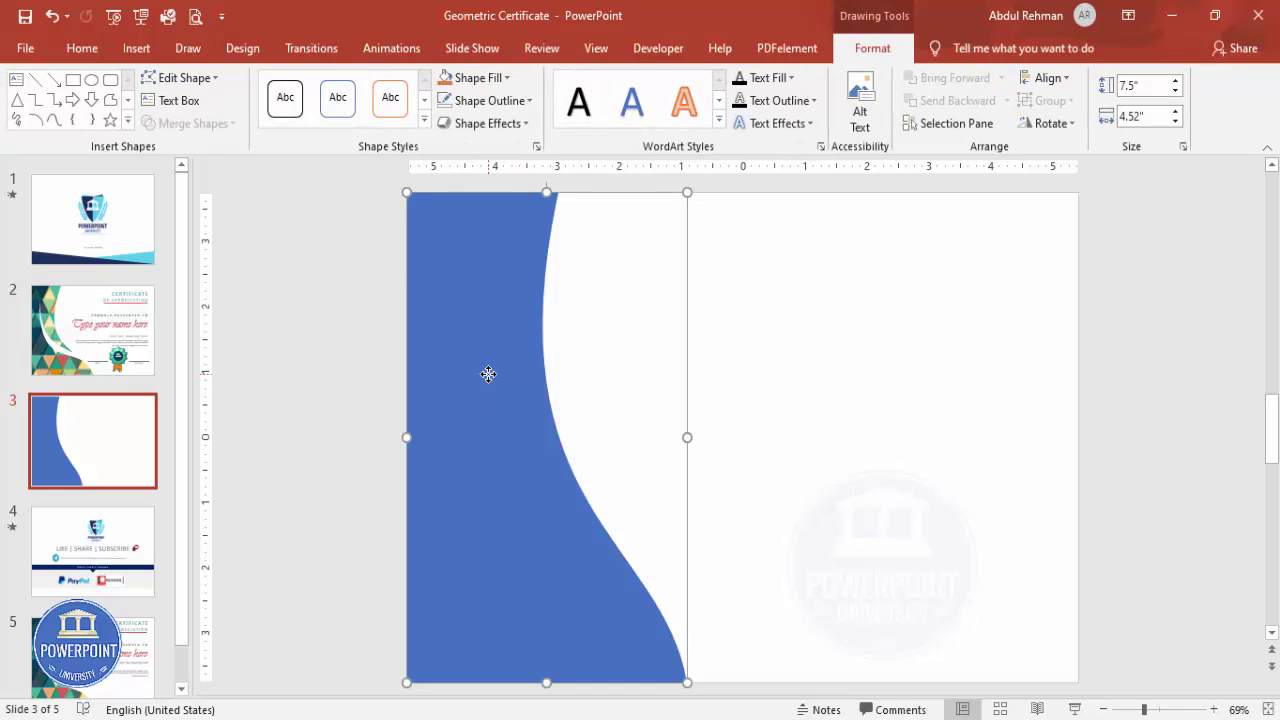
key(ctrl+d)
drag(500, 403, 869, 374)
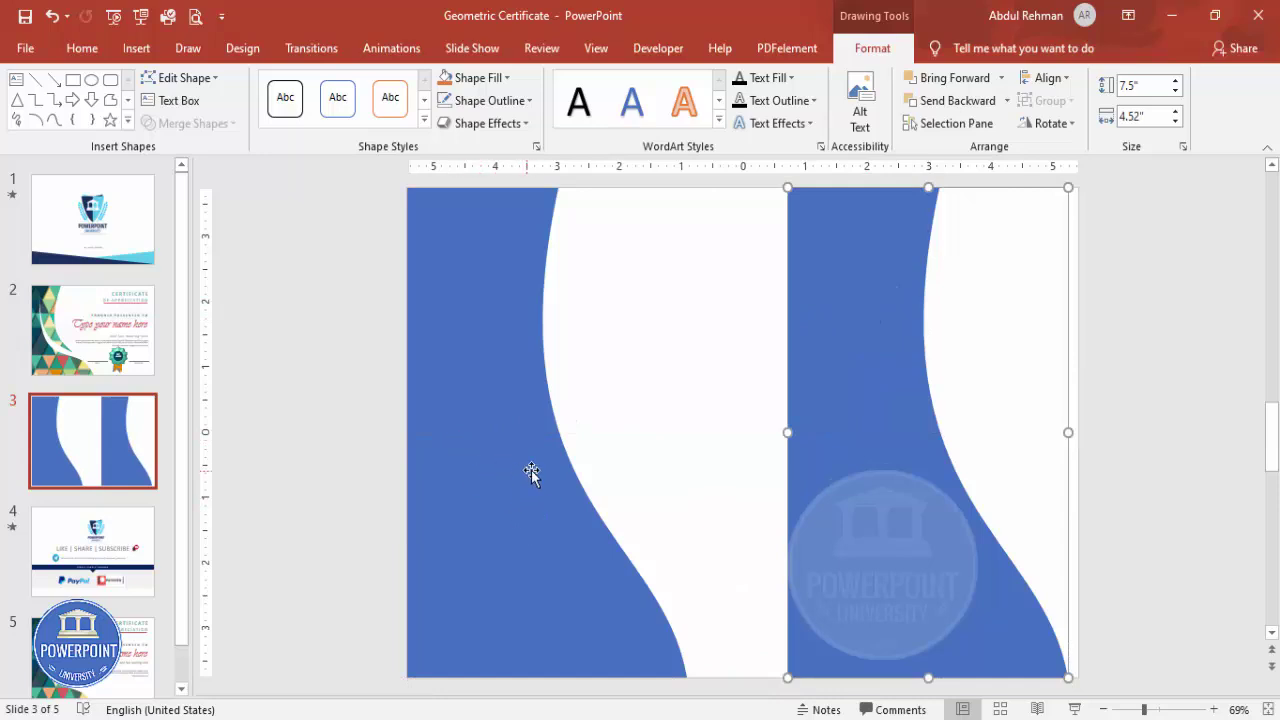
click(472, 464)
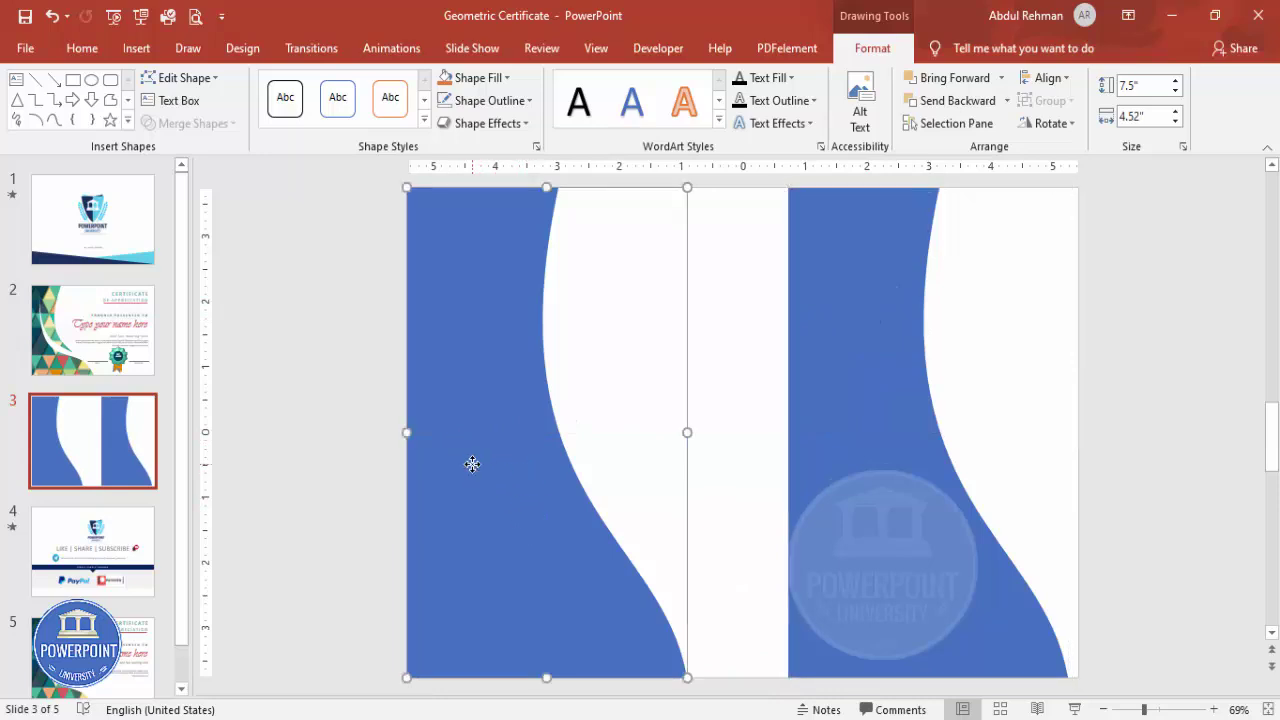
right_click(472, 464)
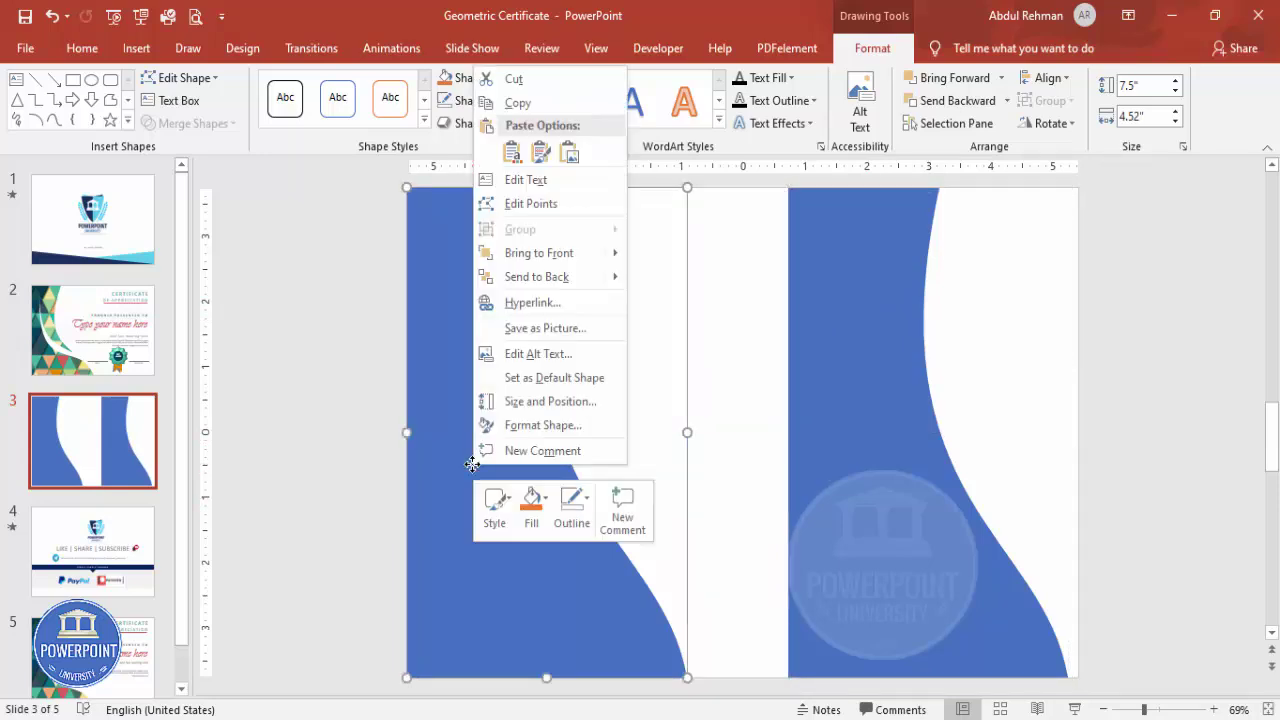
Give the left curved shape a picture or texture fill and bring up the picture sources.
click(548, 420)
click(1051, 290)
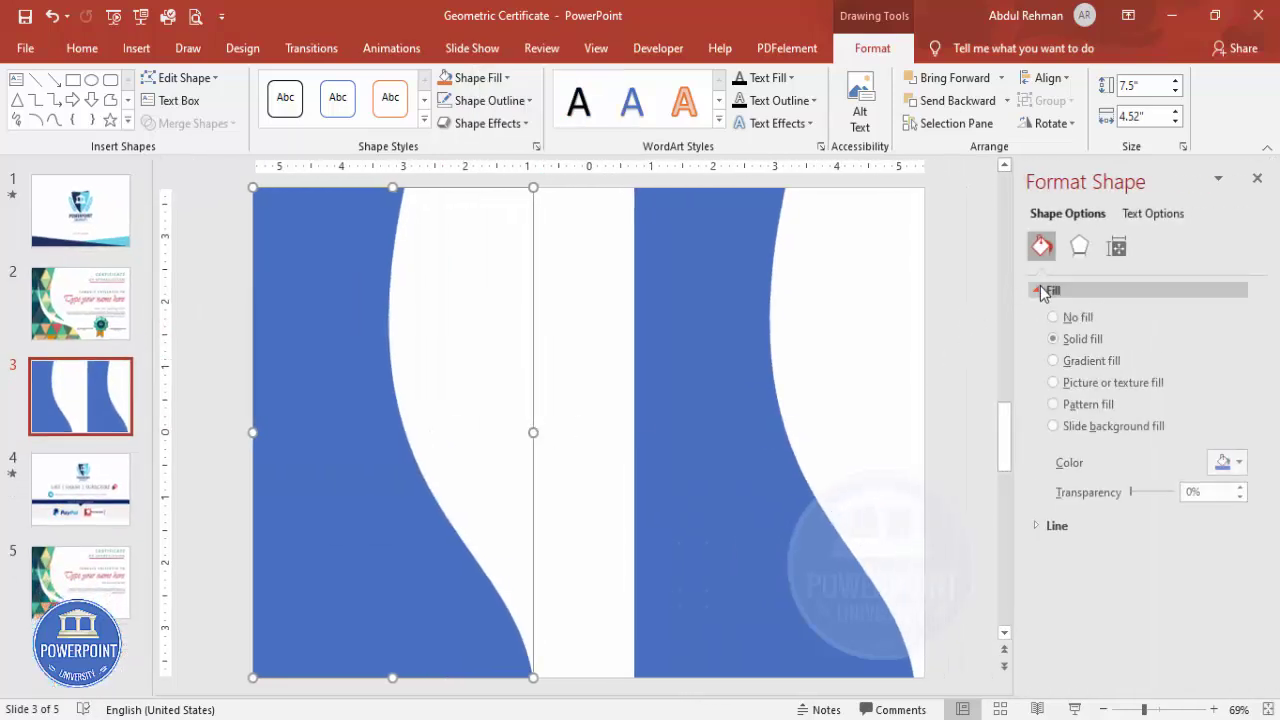
click(1139, 392)
click(1081, 486)
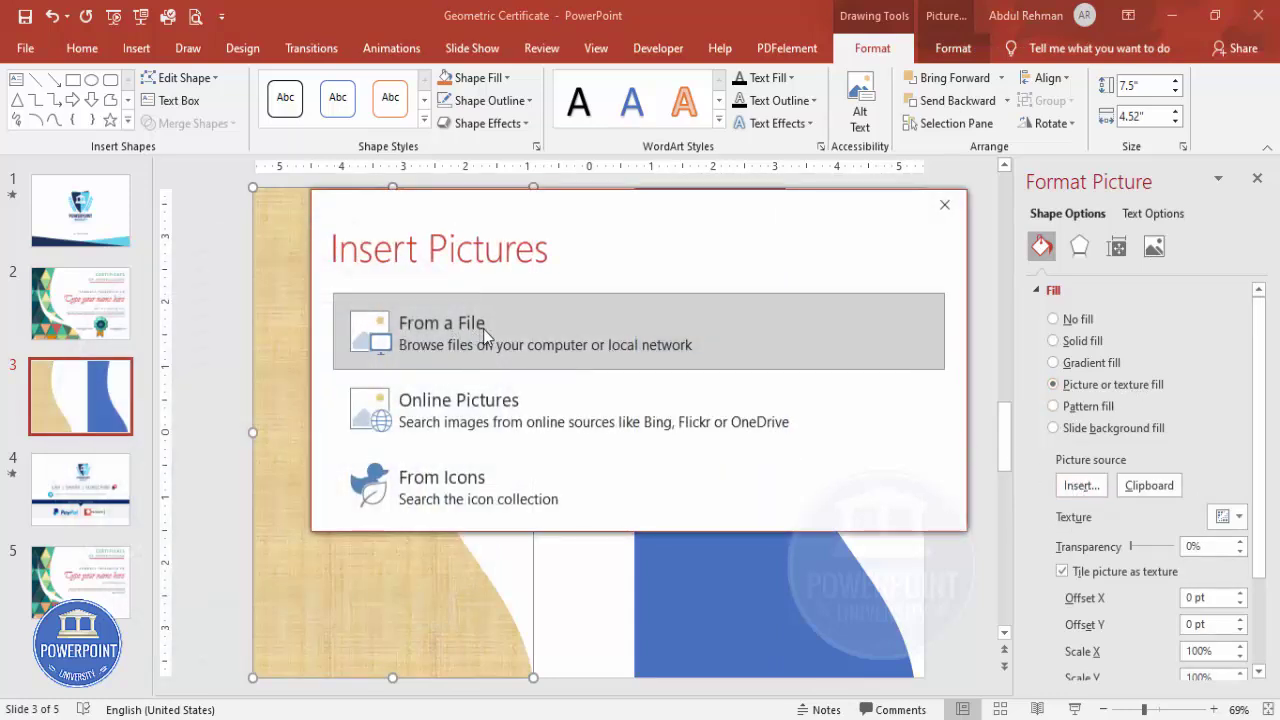
Search online pictures for 'geometry background' and insert the triangle pattern as the fill.
click(520, 413)
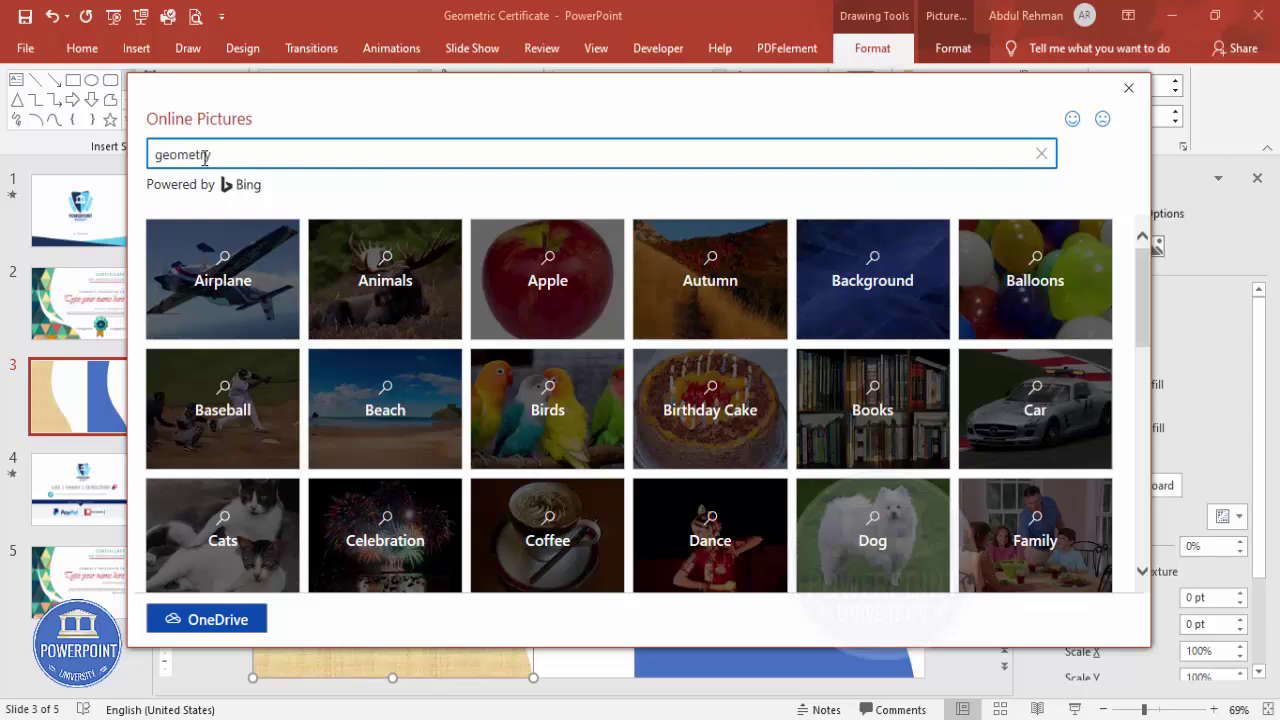
key(Return)
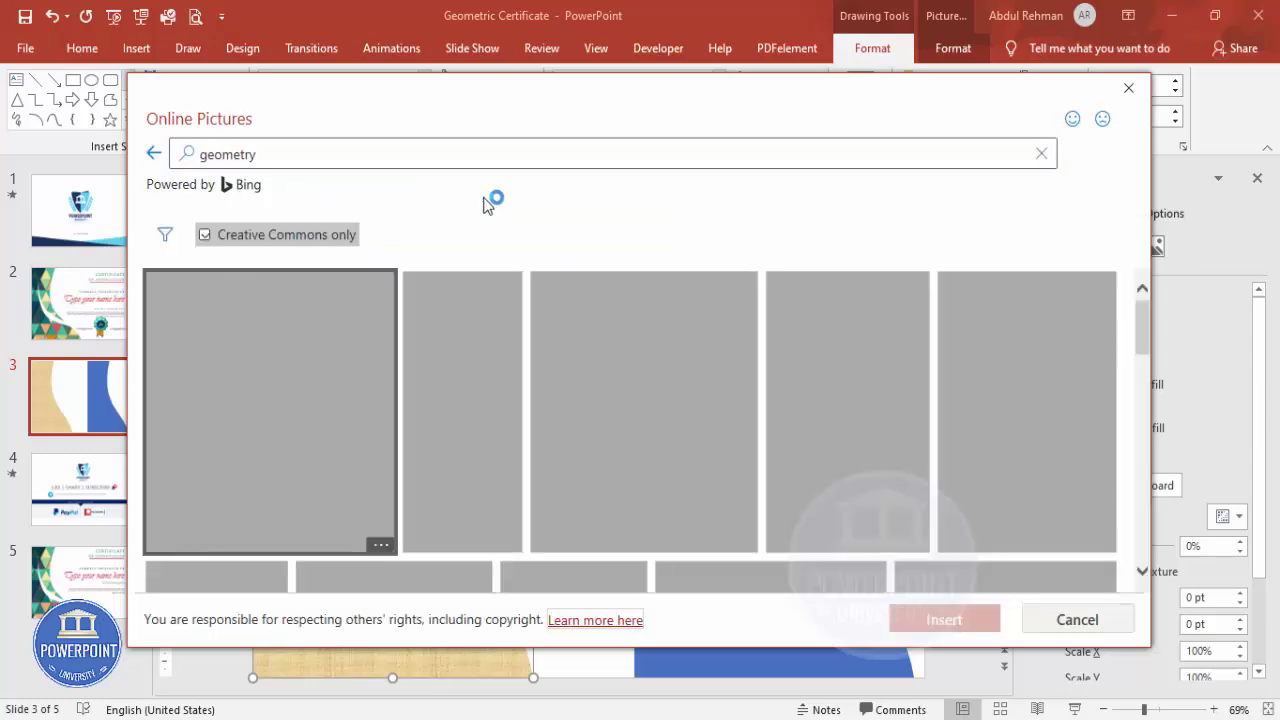
scroll(600, 355, down, 2)
scroll(607, 360, down, 3)
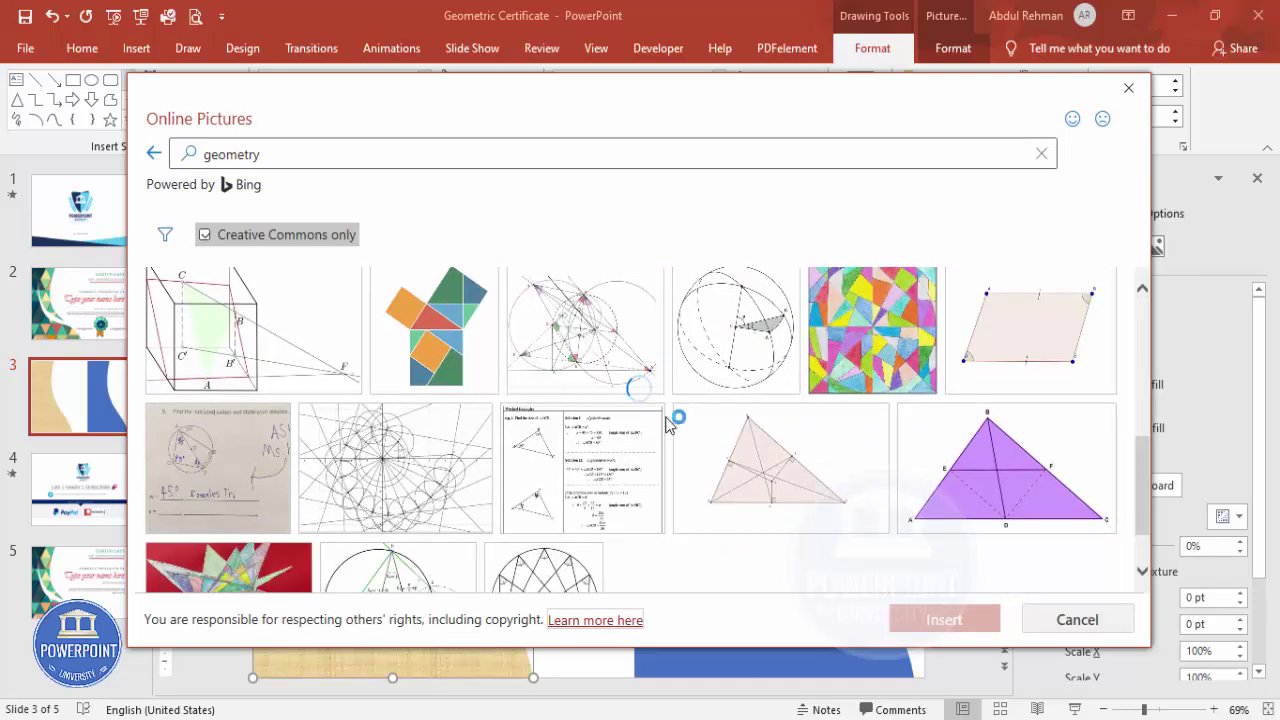
scroll(660, 425, down, 8)
scroll(620, 430, down, 3)
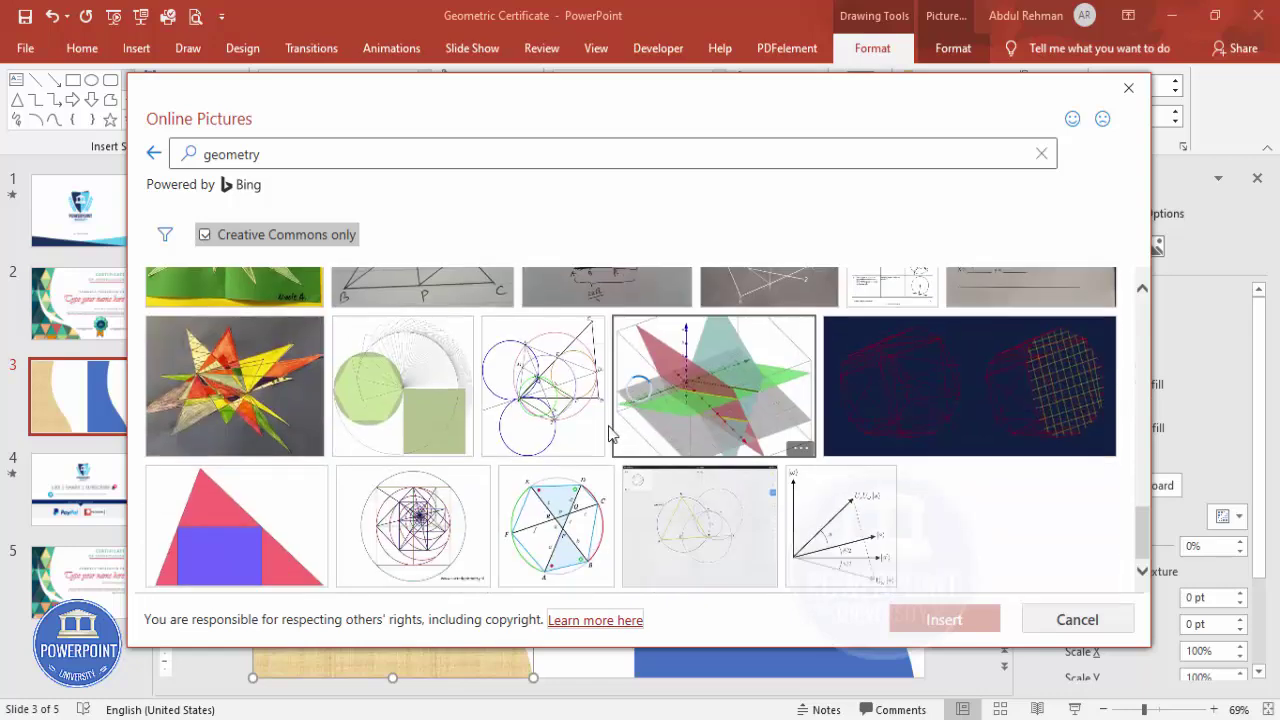
scroll(580, 440, down, 4)
click(278, 158)
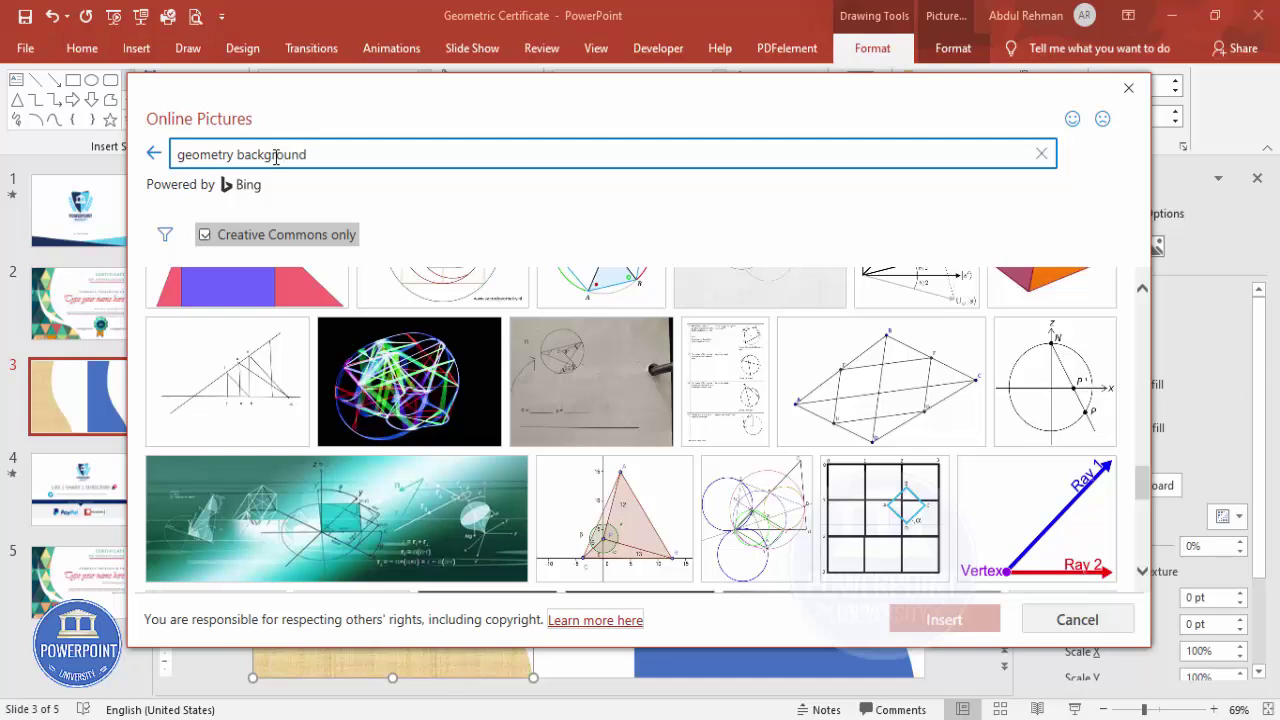
key(Return)
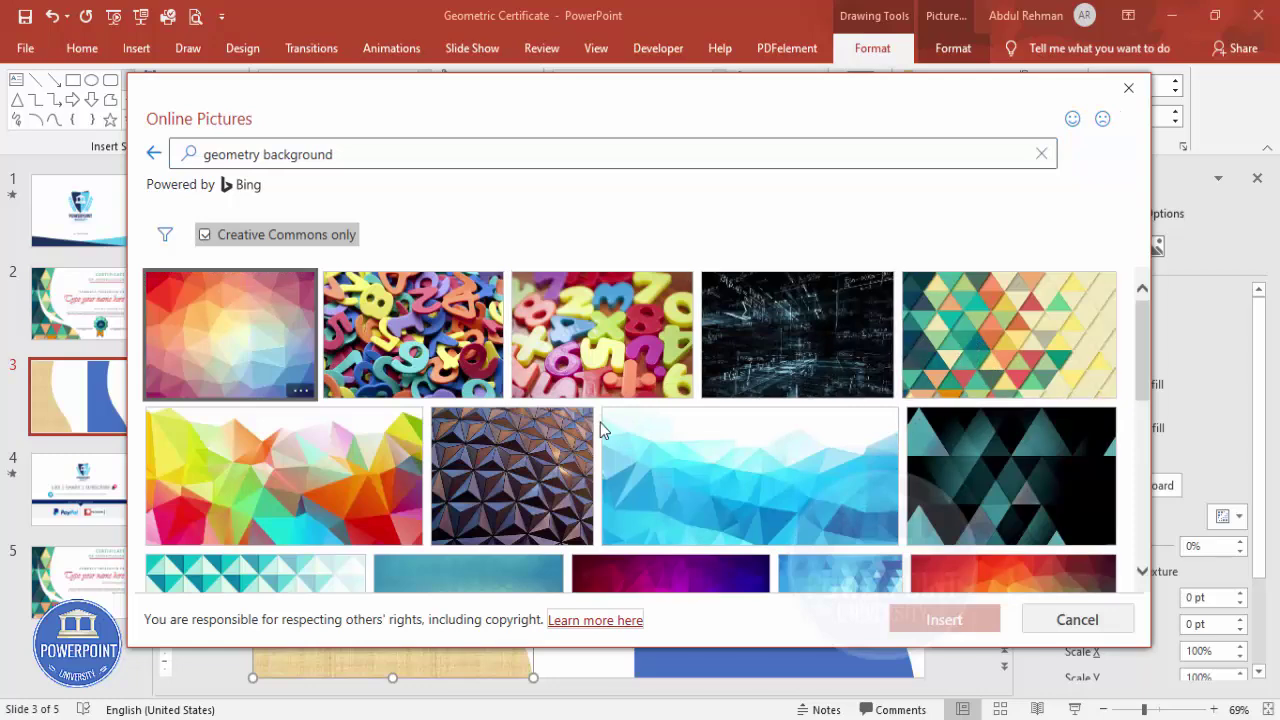
scroll(601, 428, down, 3)
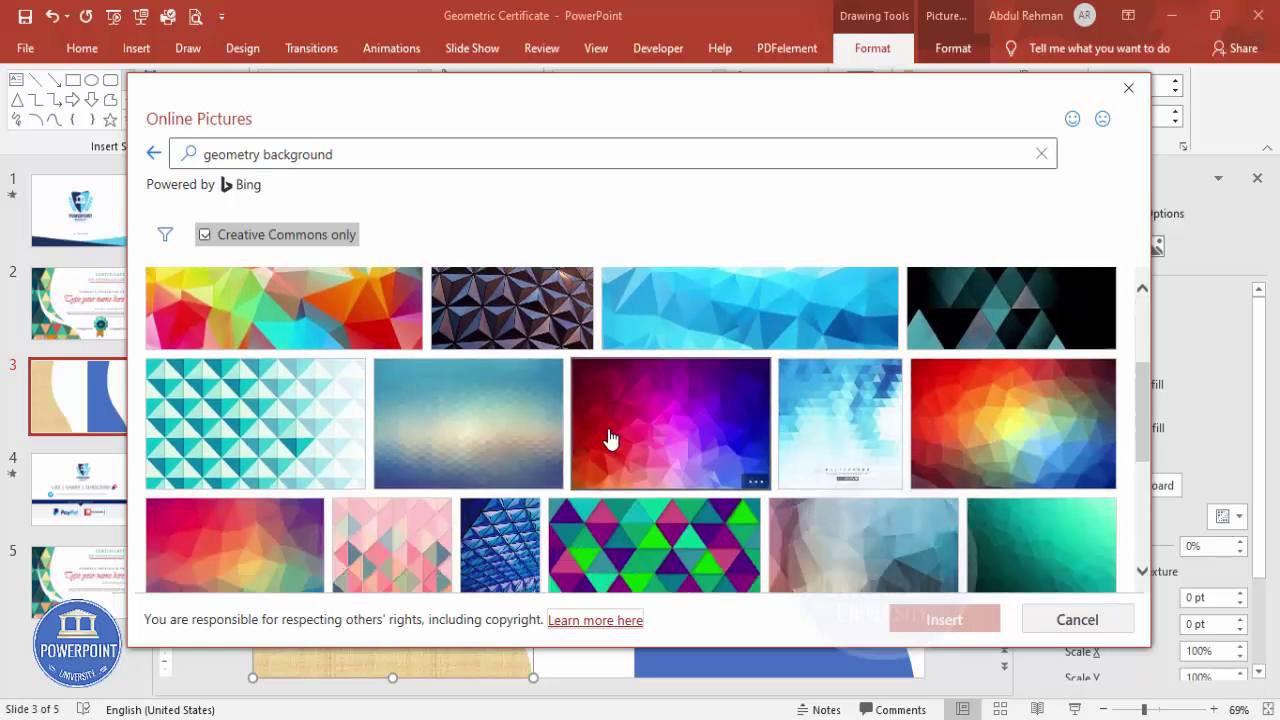
scroll(800, 403, up, 3)
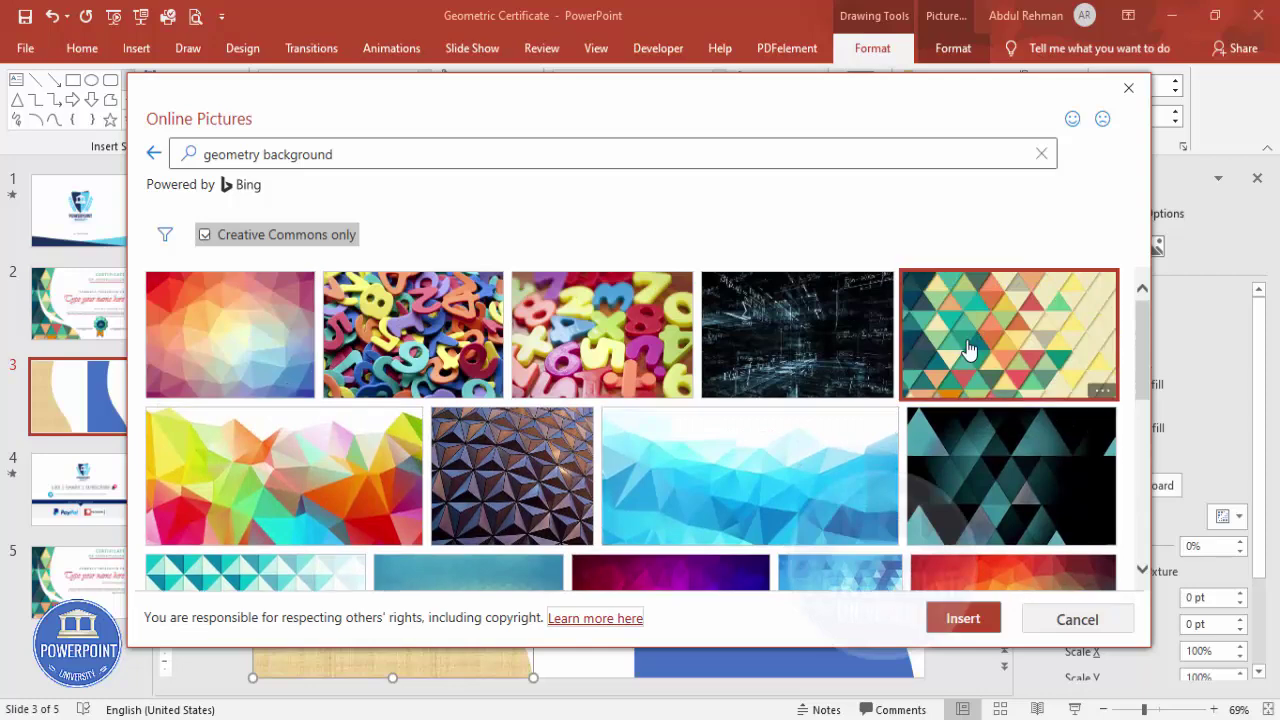
click(963, 619)
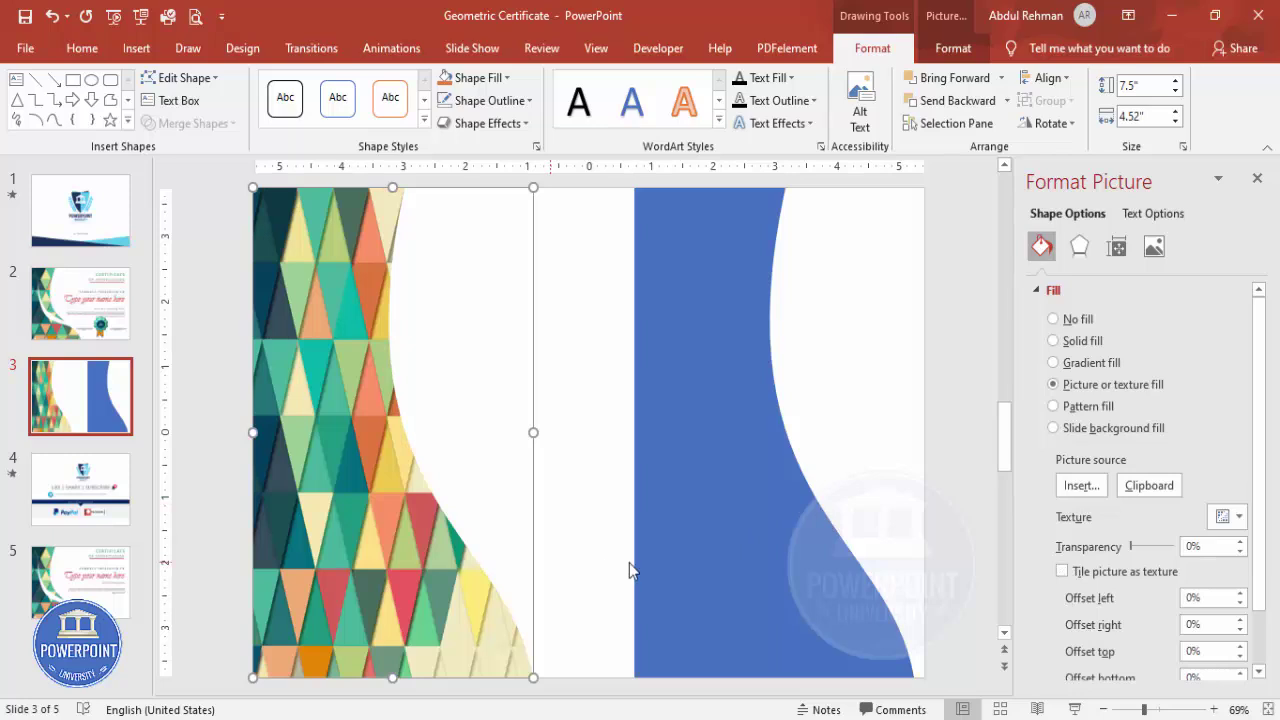
Lower the picture fill's right offset so the triangles stretch across the shape.
drag(1262, 422, 1262, 476)
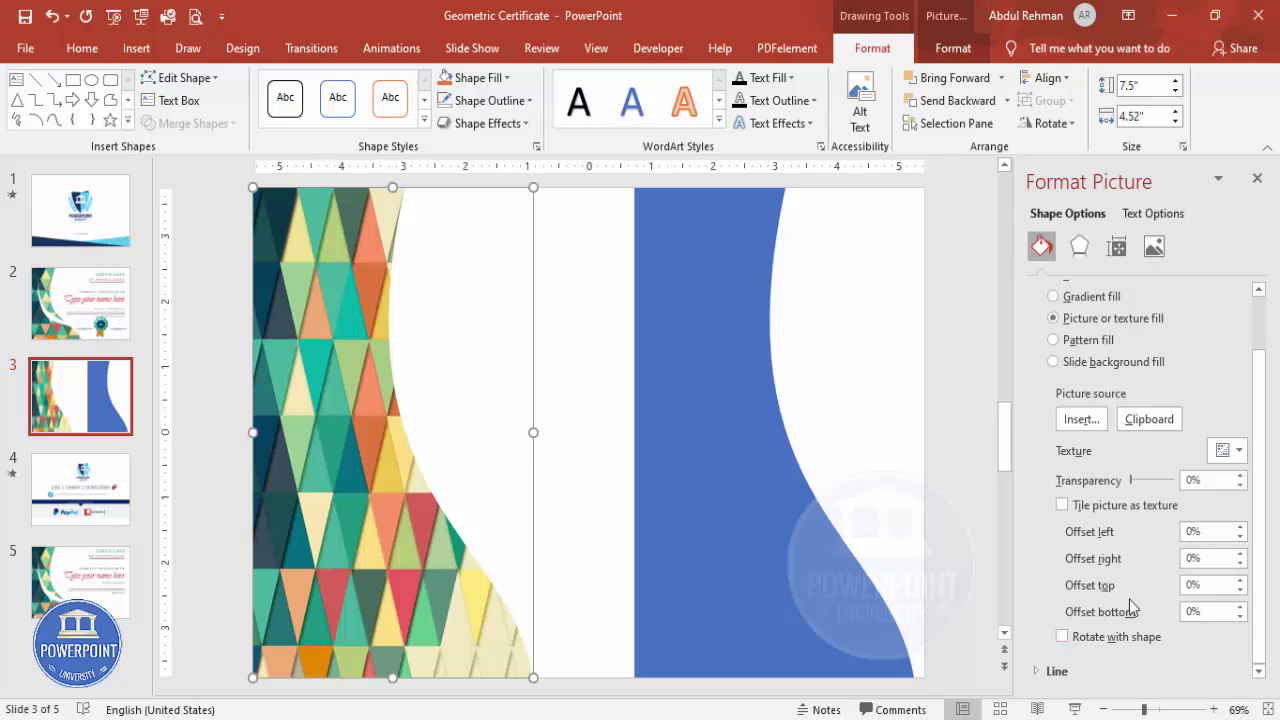
click(1241, 554)
click(1241, 554)
click(1241, 554)
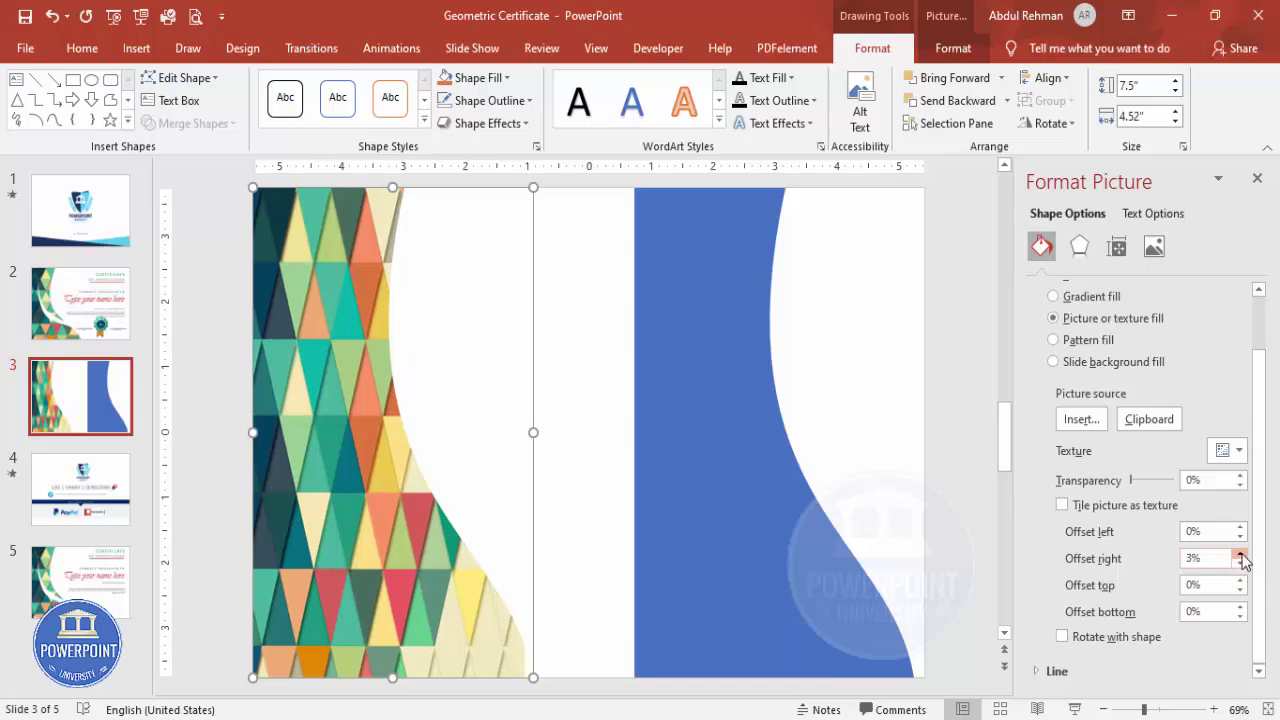
drag(1240, 564, 1240, 564)
click(877, 526)
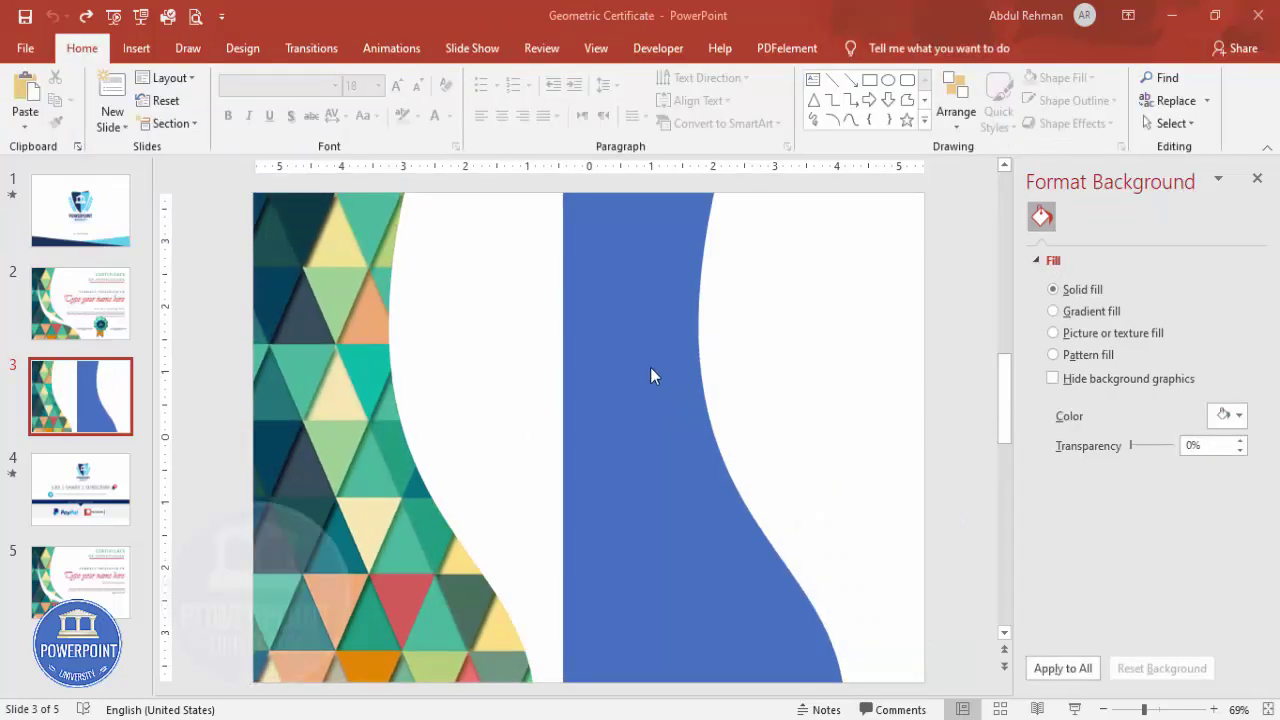
Make the blue curve 32% transparent and fill a duplicate of it gold.
click(601, 301)
drag(1133, 500, 1140, 494)
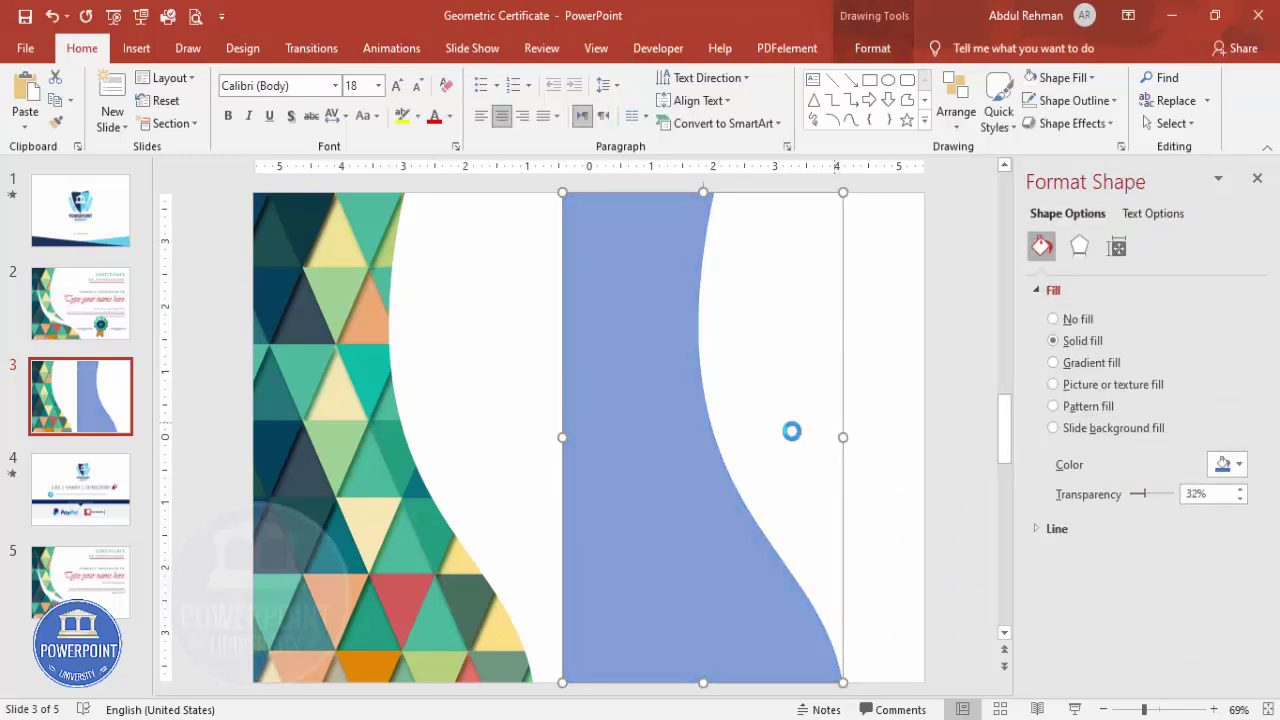
key(ctrl+d)
drag(700, 443, 776, 435)
click(1225, 470)
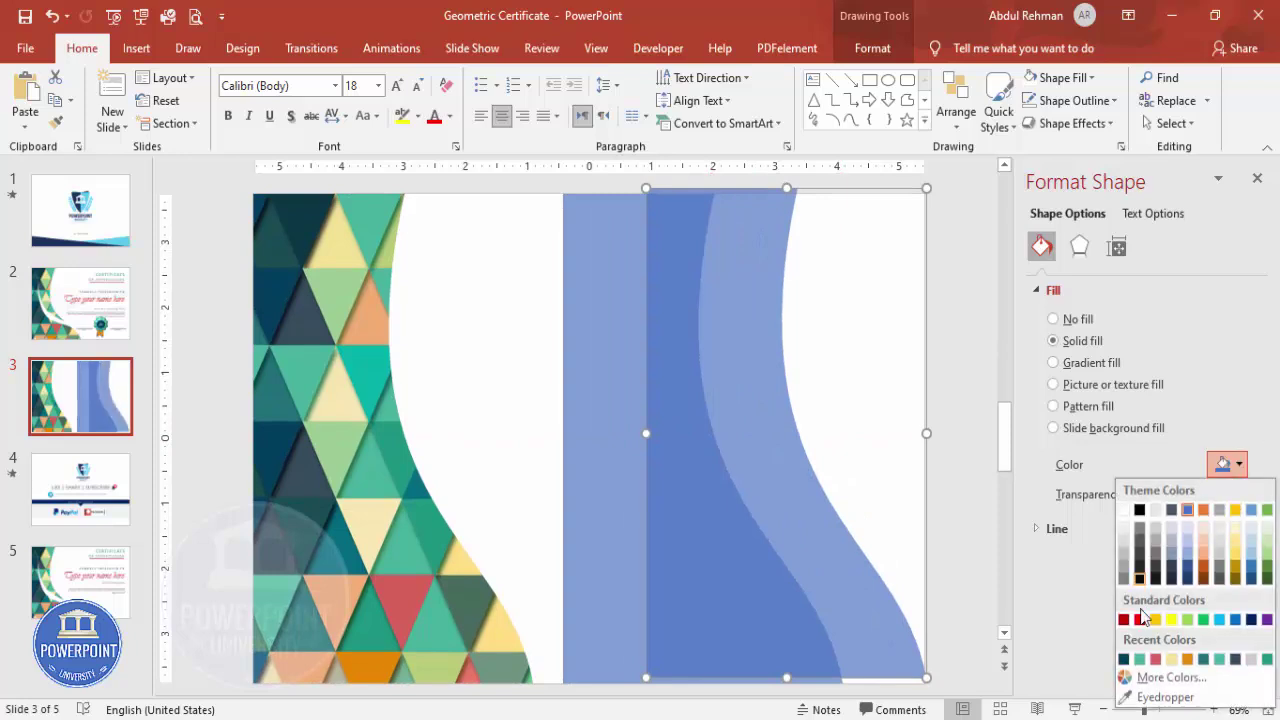
click(1158, 614)
Shorten the gold copy over the blue curve's lower part and curve its top-right corner.
drag(742, 404, 659, 406)
drag(703, 195, 688, 290)
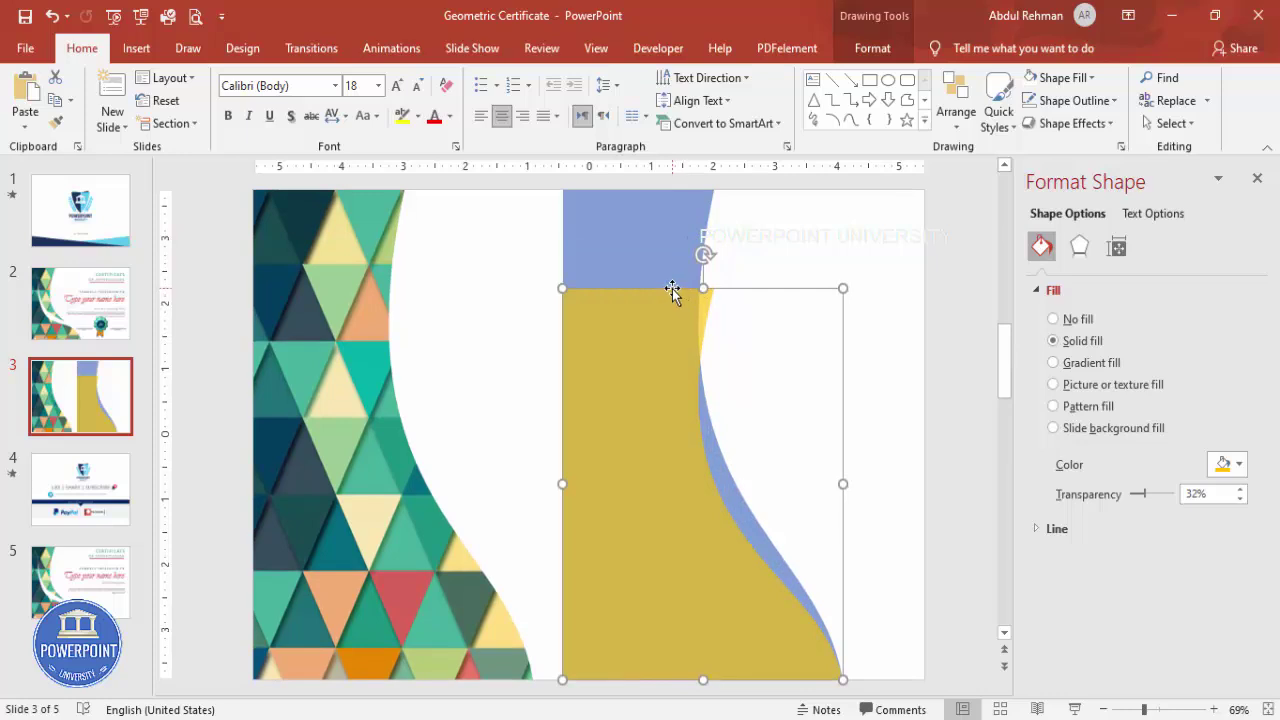
drag(703, 287, 672, 362)
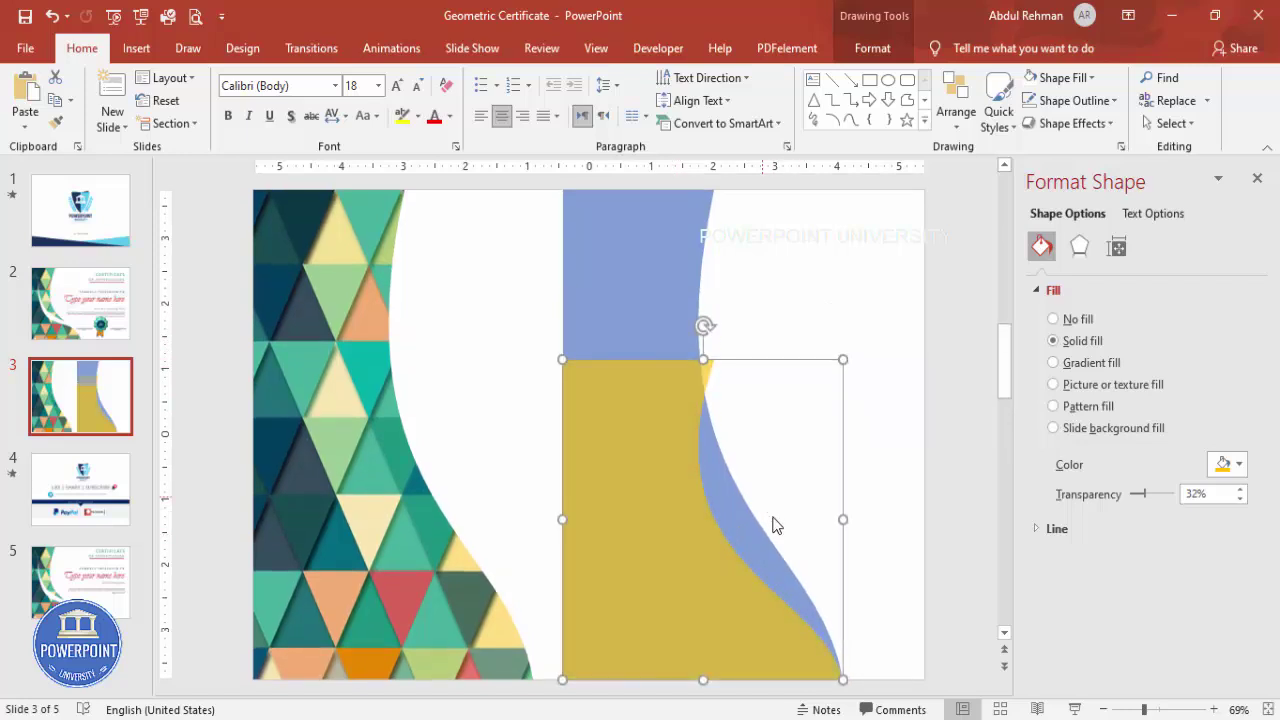
right_click(674, 397)
click(740, 450)
drag(708, 366, 700, 362)
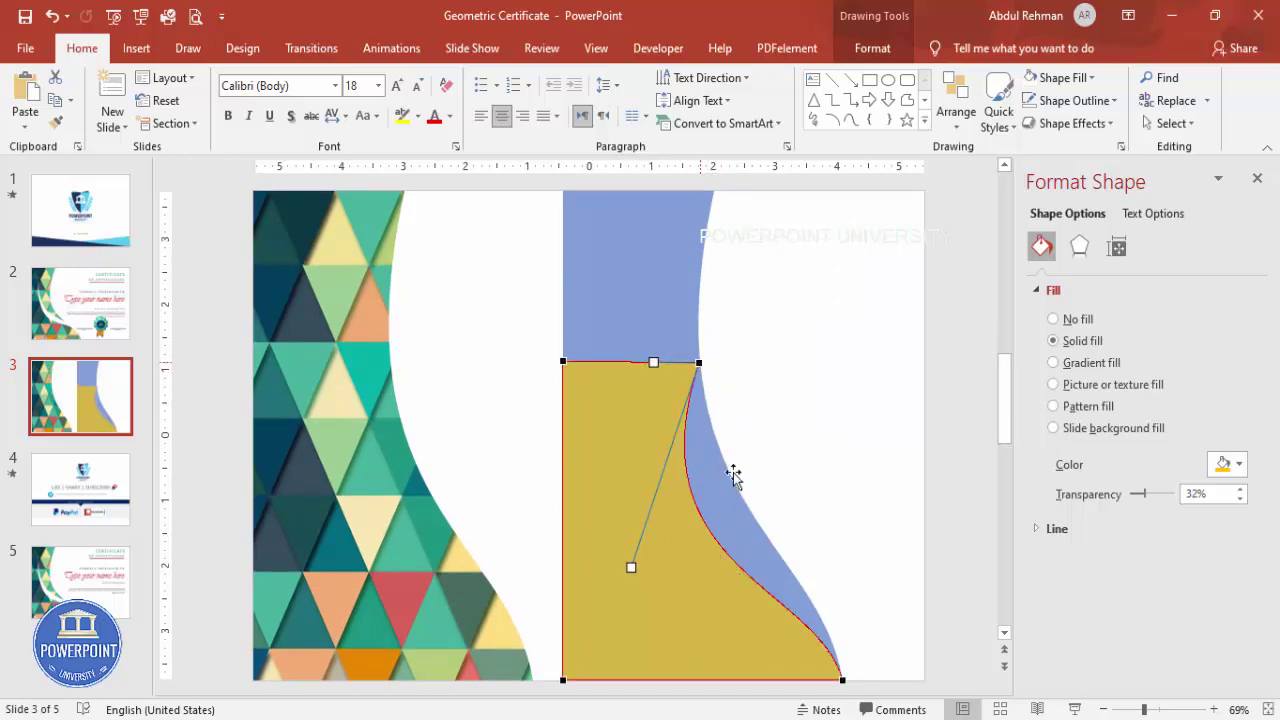
click(786, 472)
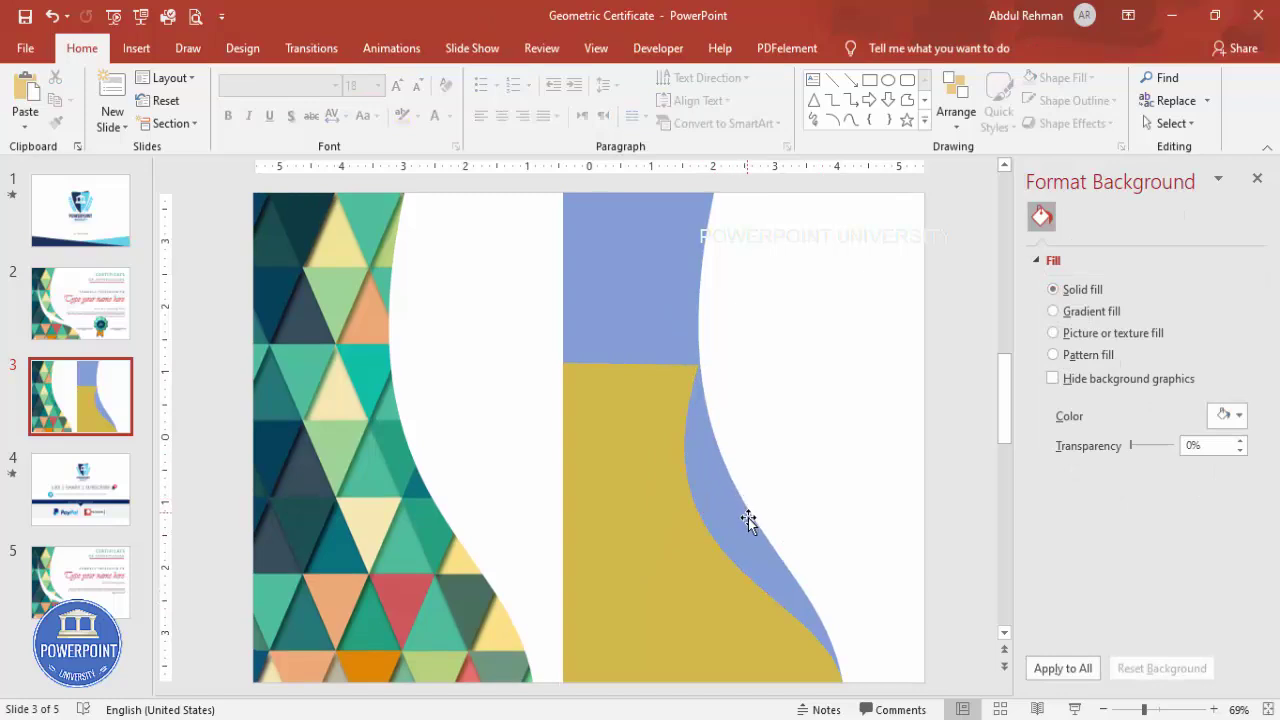
click(722, 527)
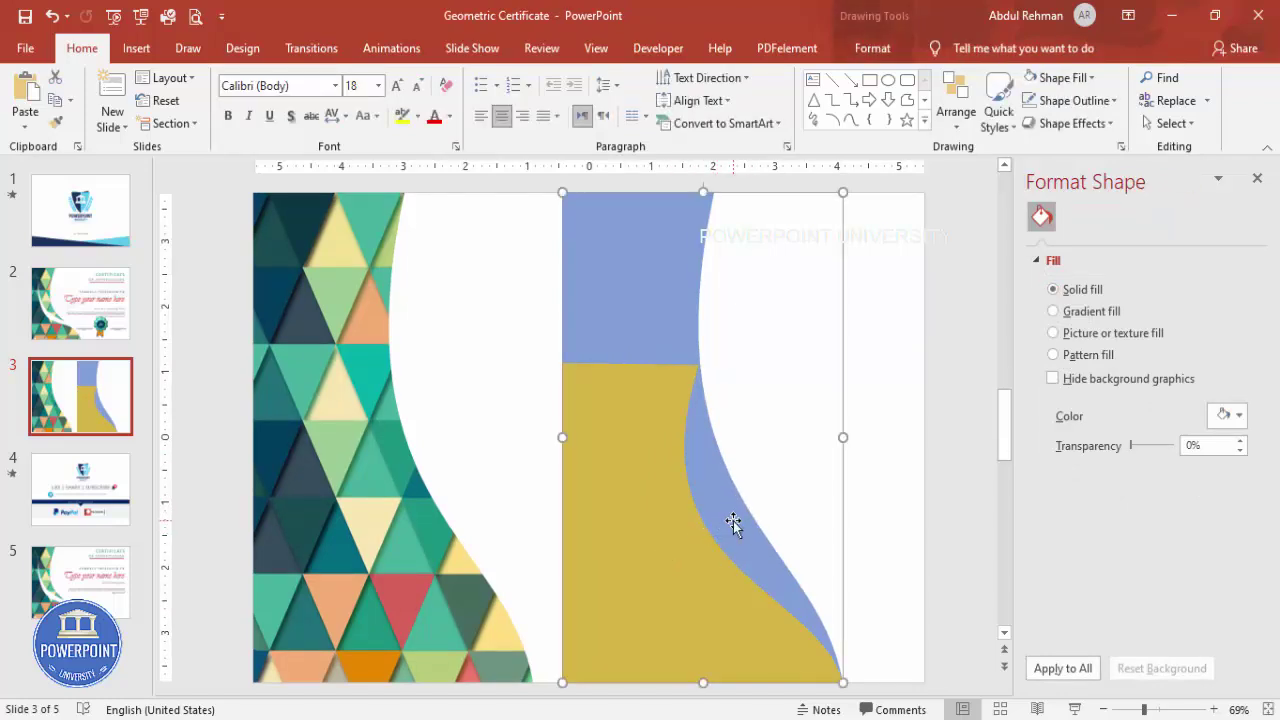
shift+click(649, 543)
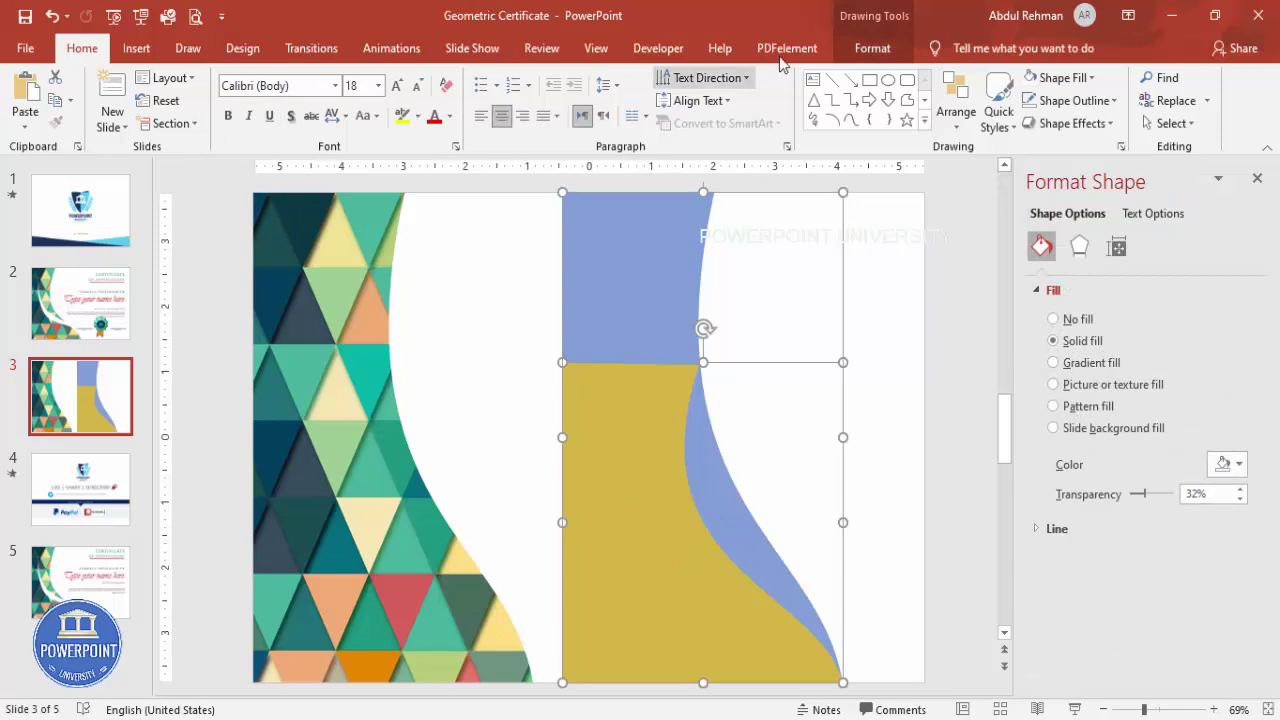
Subtract the gold shape from the blue curve using Merge Shapes.
click(872, 48)
click(190, 123)
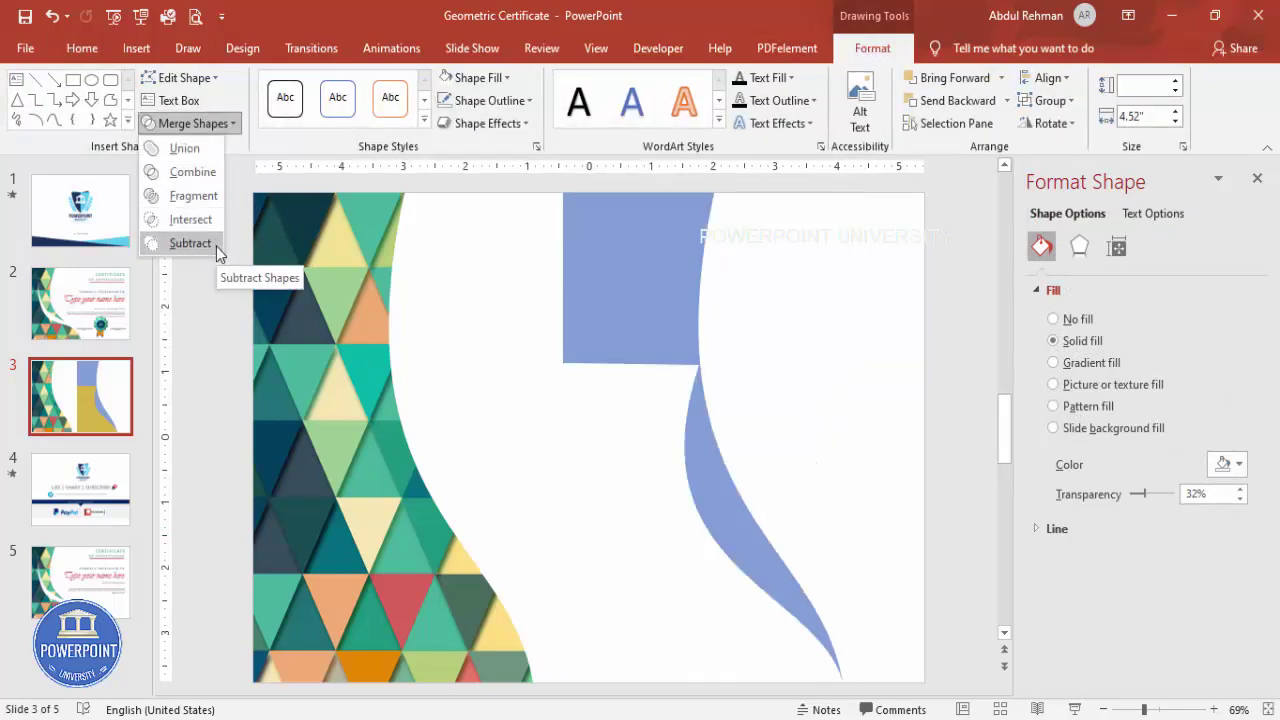
click(216, 245)
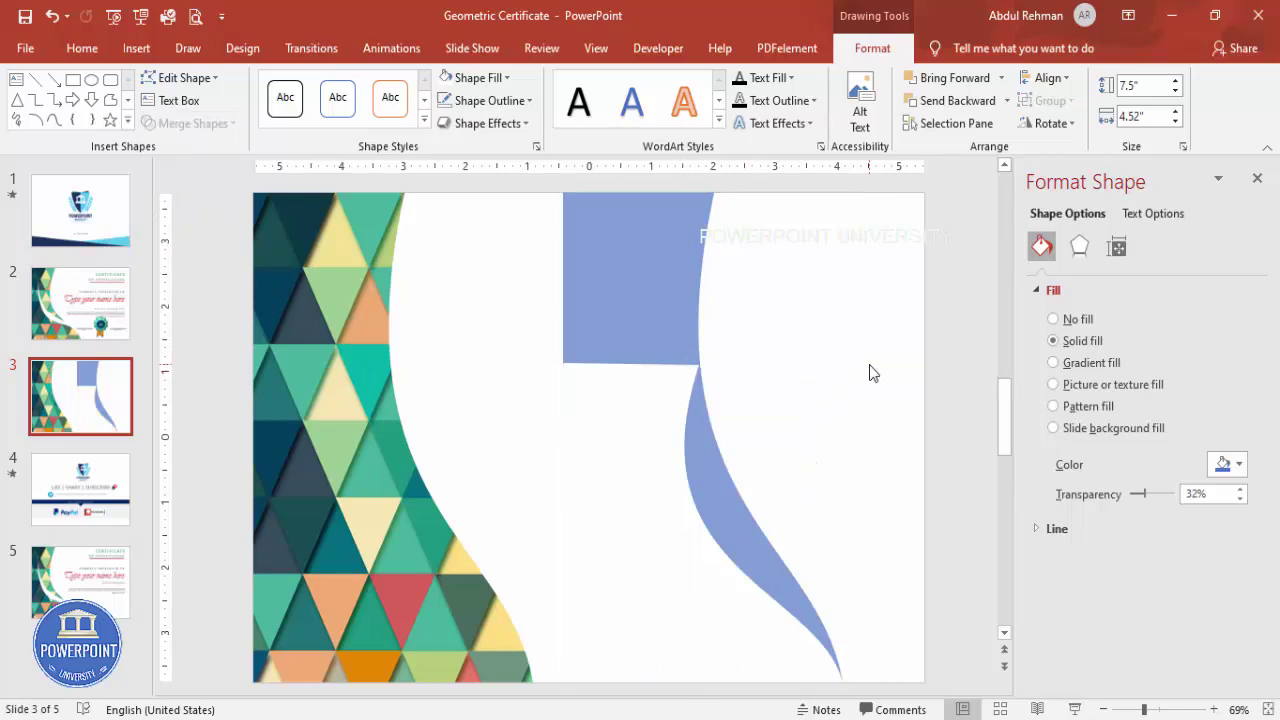
click(871, 371)
Draw an 18%-transparent rectangle covering the curve's top, aligned to the slide's top edge.
click(136, 48)
click(303, 135)
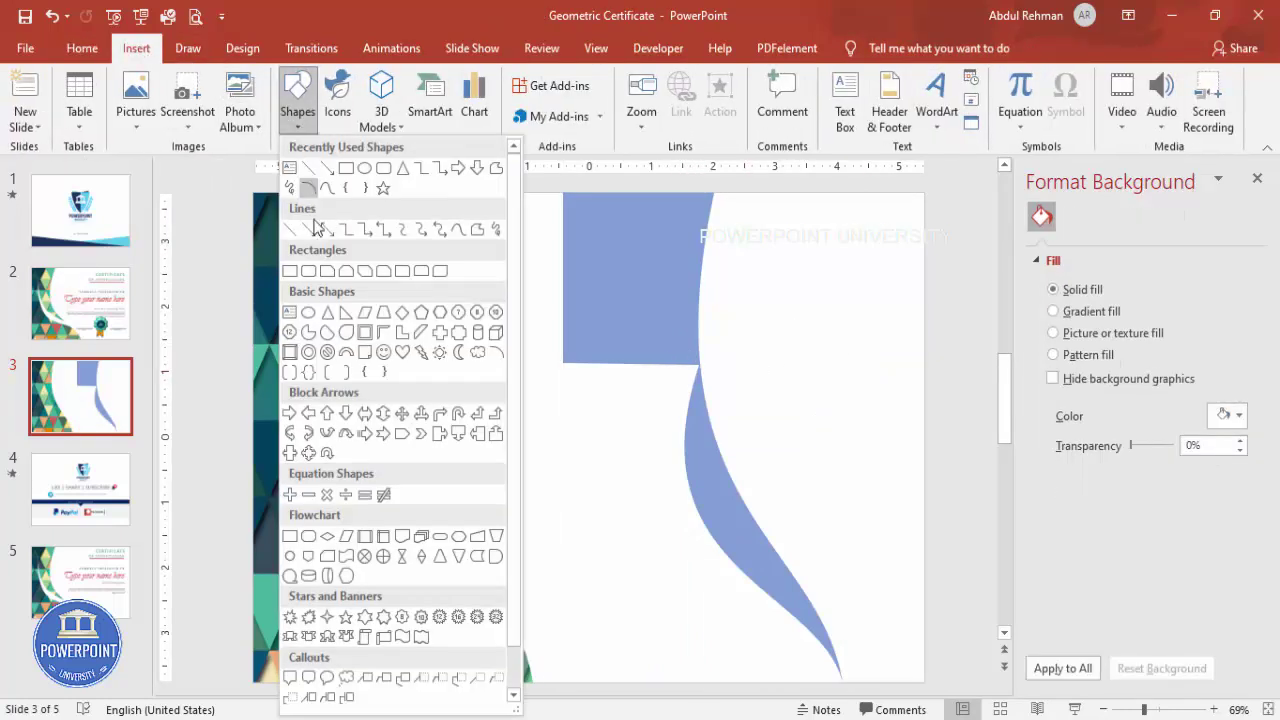
click(292, 277)
drag(806, 374, 548, 194)
drag(1135, 494, 1138, 494)
drag(737, 363, 736, 345)
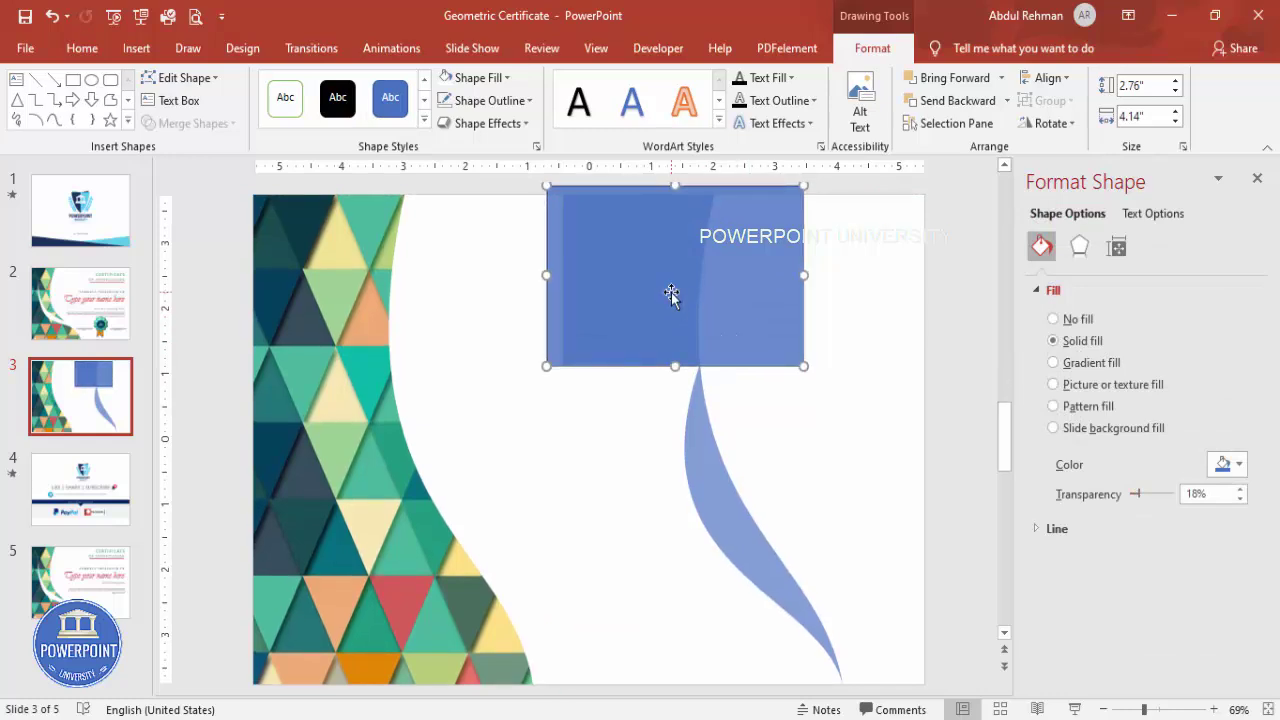
Subtract the rectangle from the blue curve, leaving a thin curved sliver.
shift+click(708, 452)
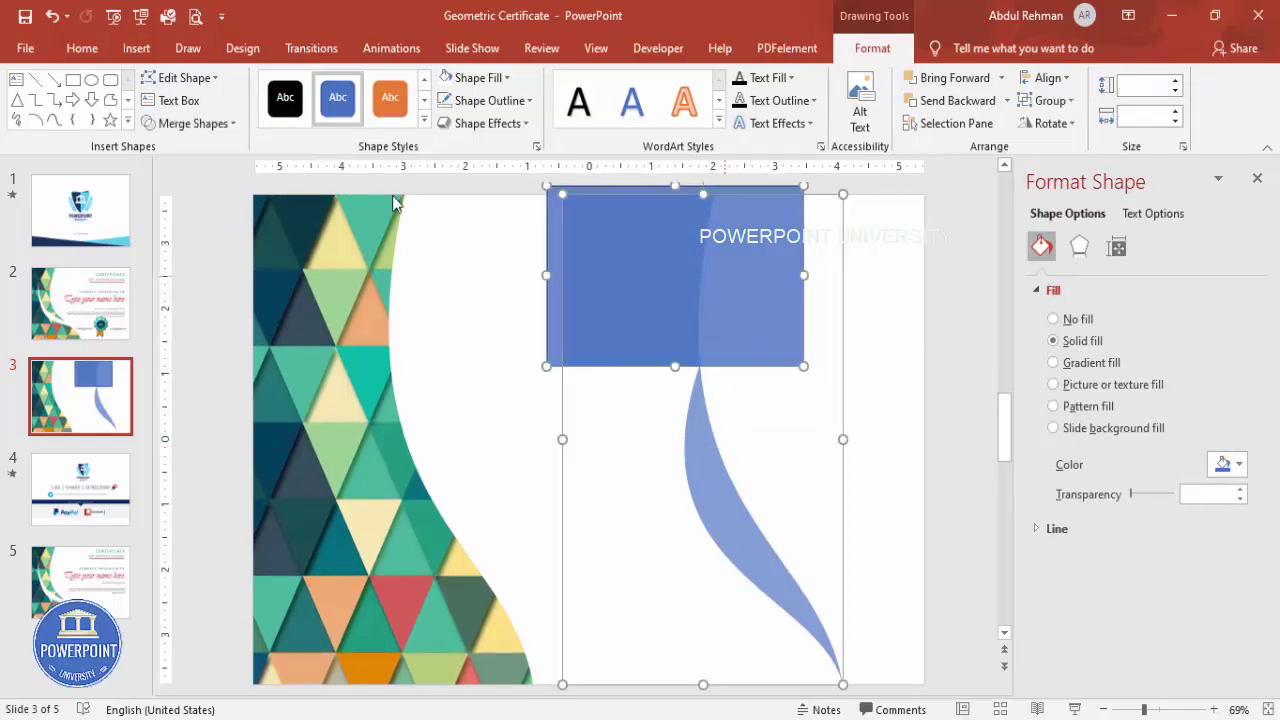
click(190, 123)
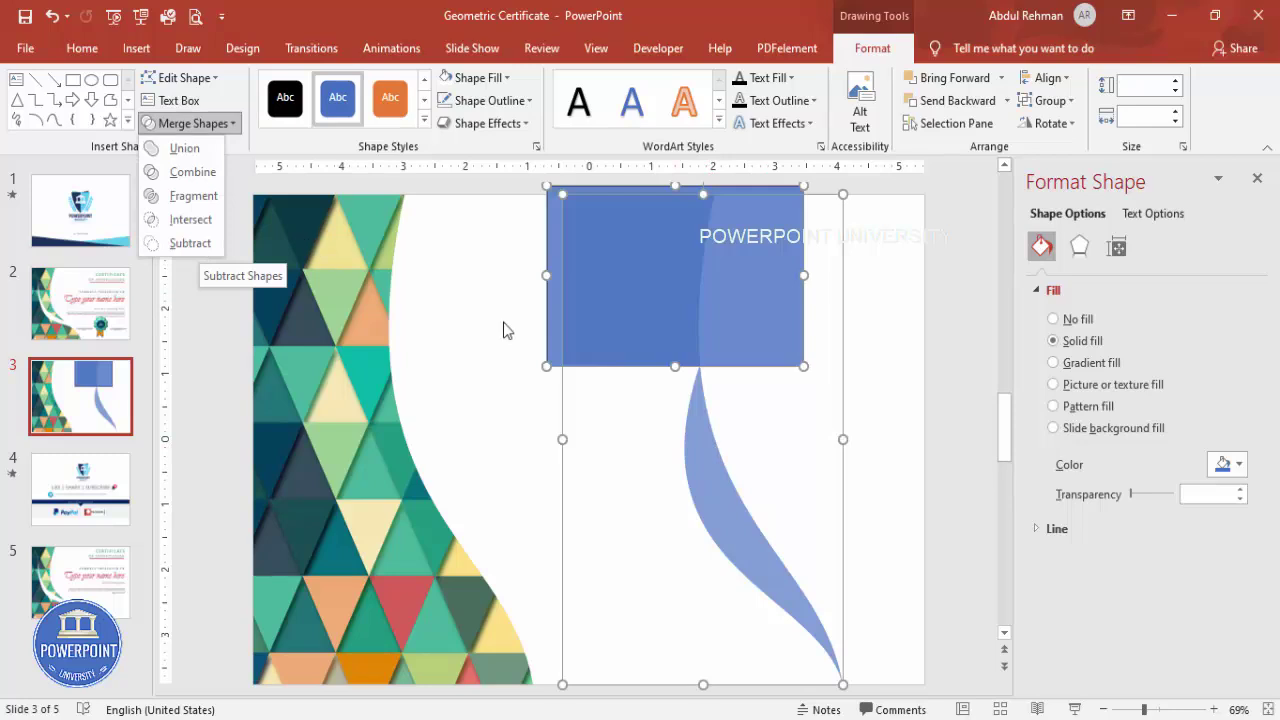
click(865, 412)
click(875, 410)
click(772, 343)
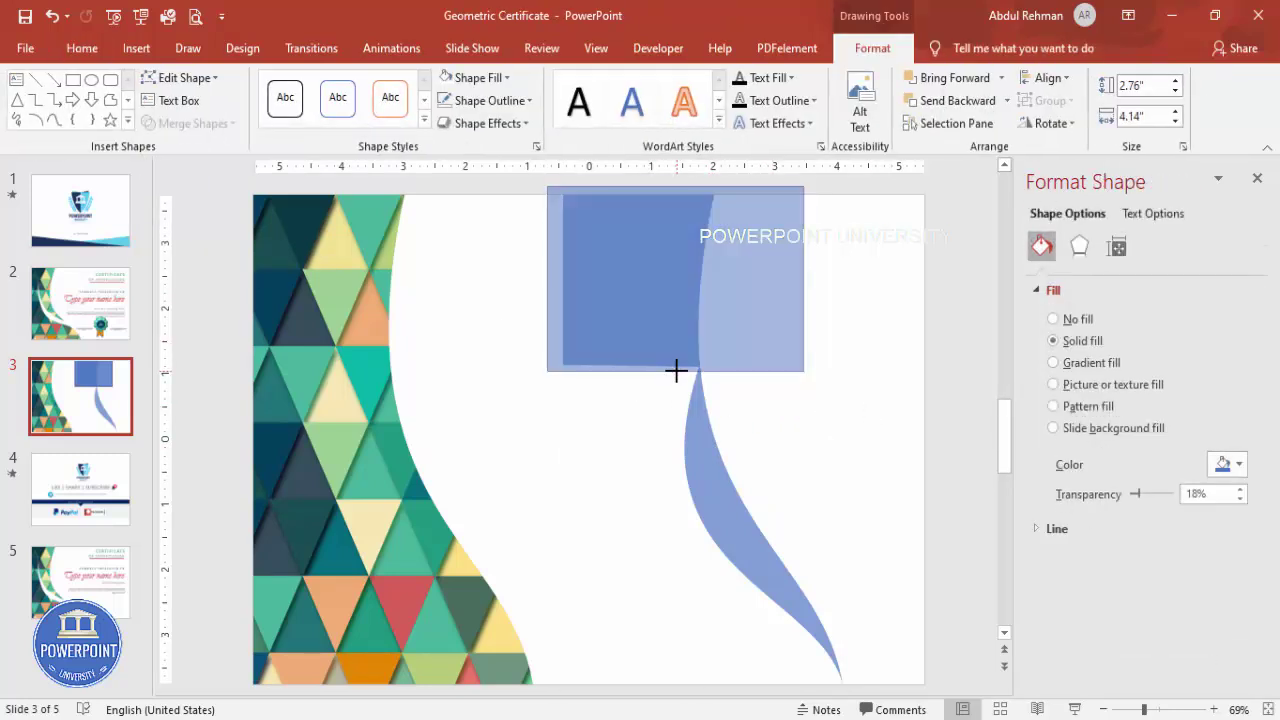
click(698, 423)
shift+click(682, 250)
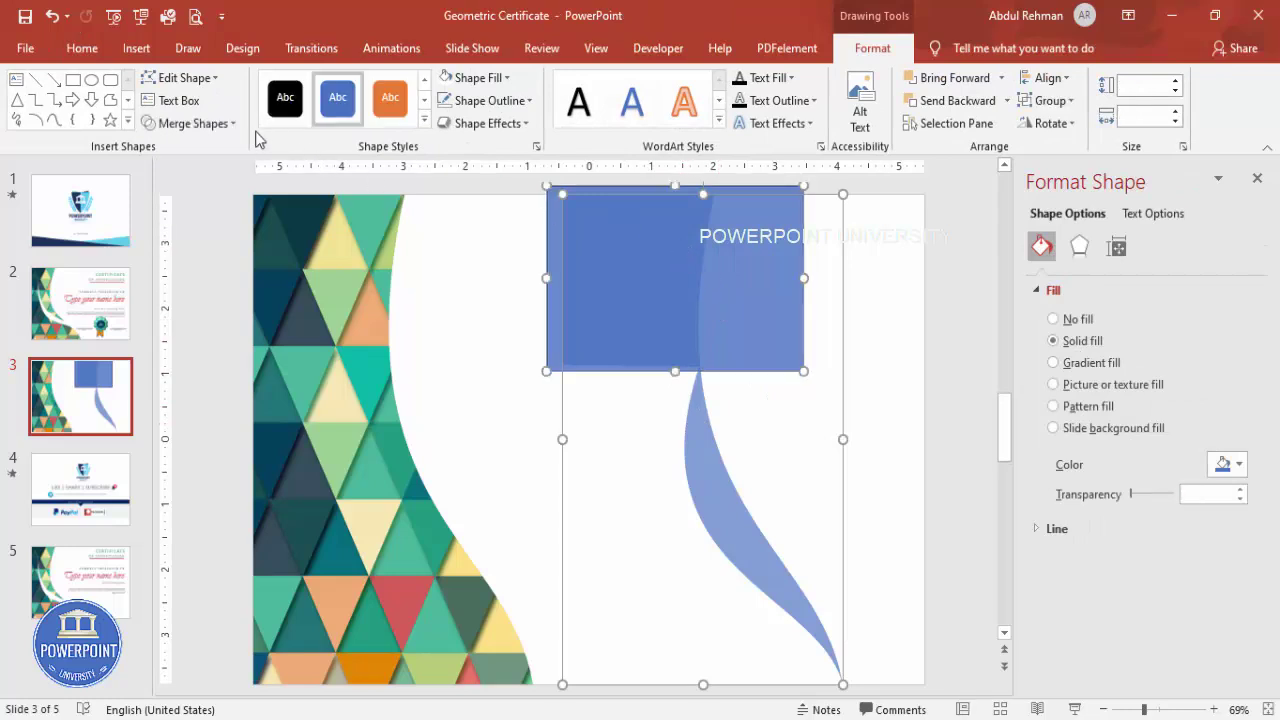
click(195, 123)
click(184, 243)
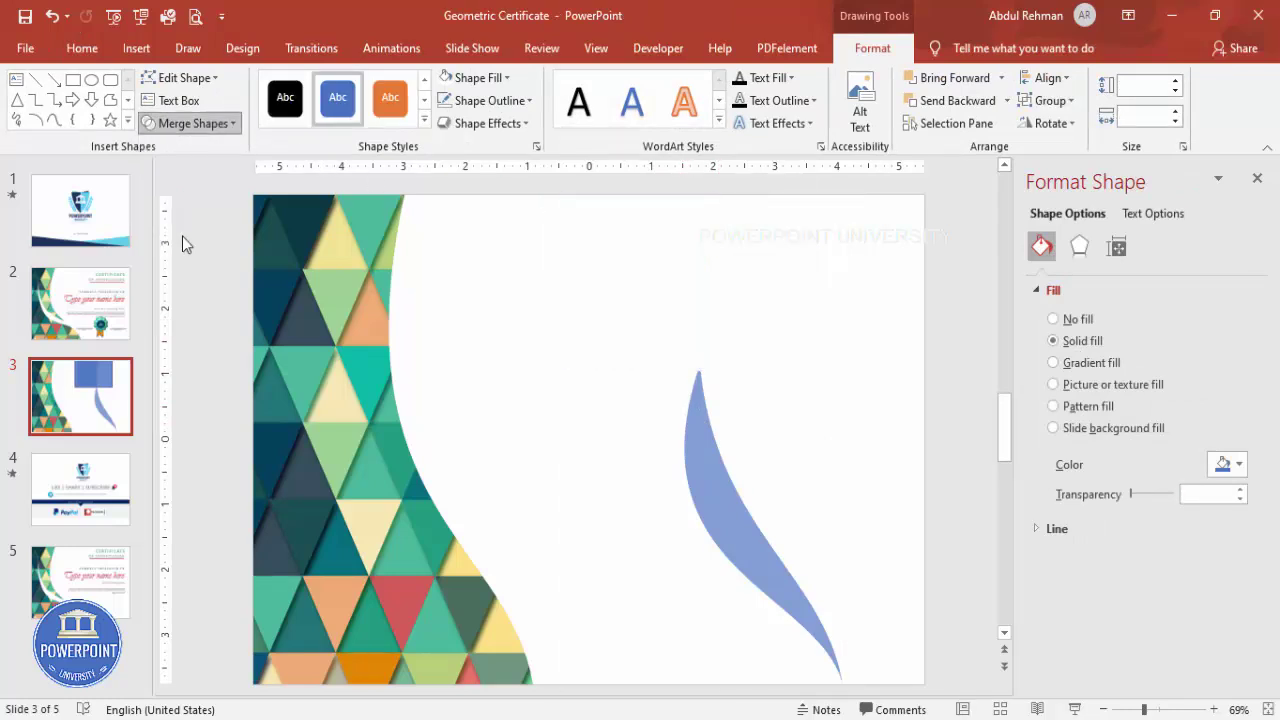
Make the sliver 0% transparent, move it onto the triangle pattern, and fill it white.
drag(1148, 494, 1106, 494)
drag(725, 490, 370, 481)
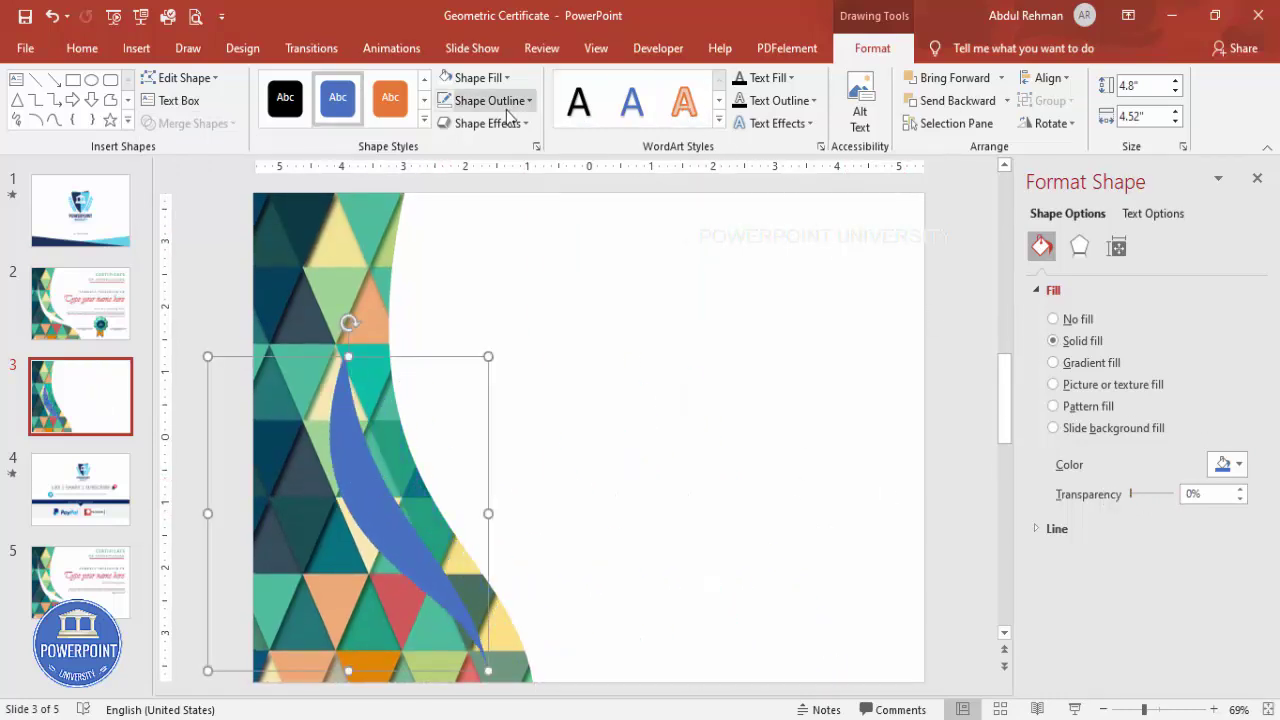
click(490, 78)
click(447, 113)
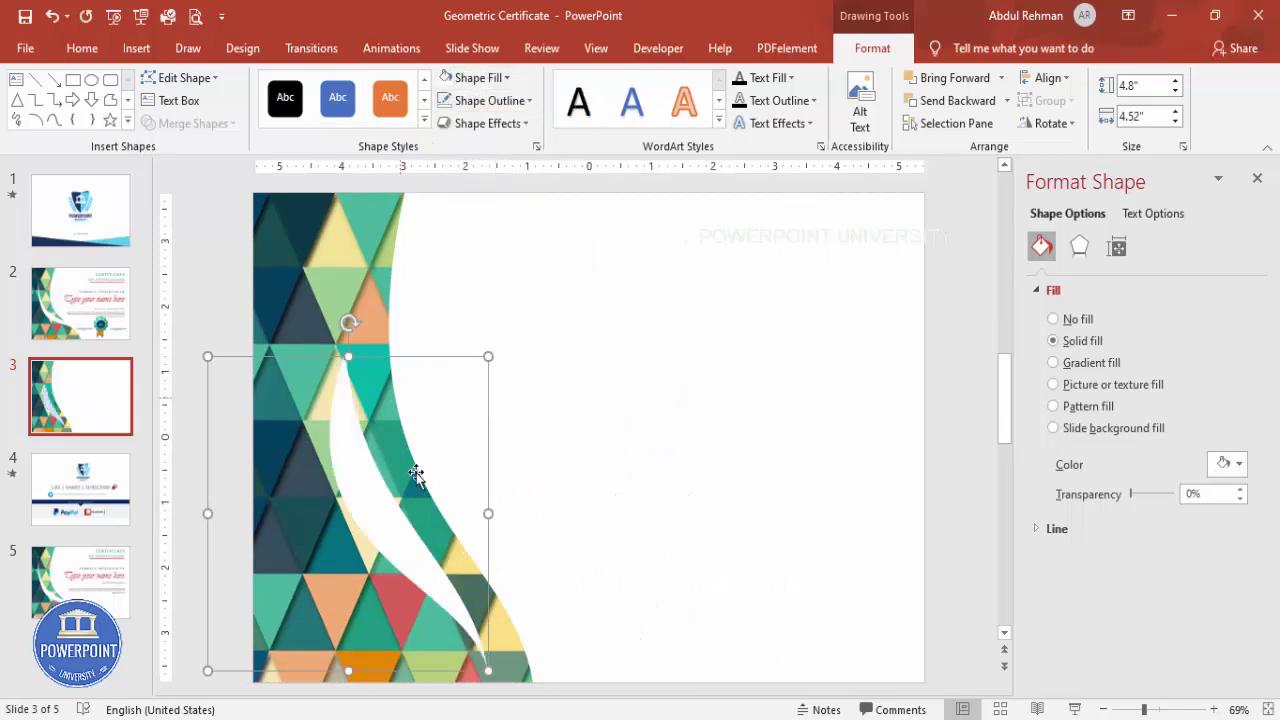
Tilt the white swoosh slightly counter-clockwise and nudge it into place.
drag(405, 519, 398, 488)
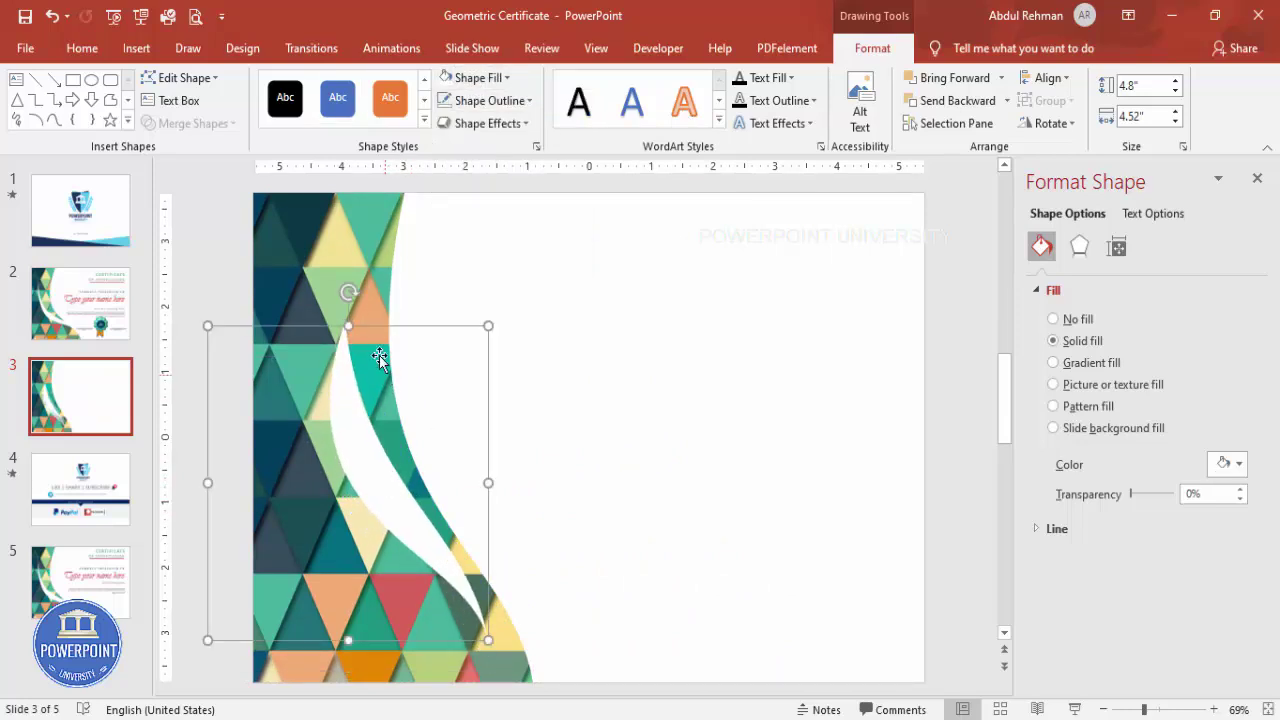
drag(349, 291, 323, 286)
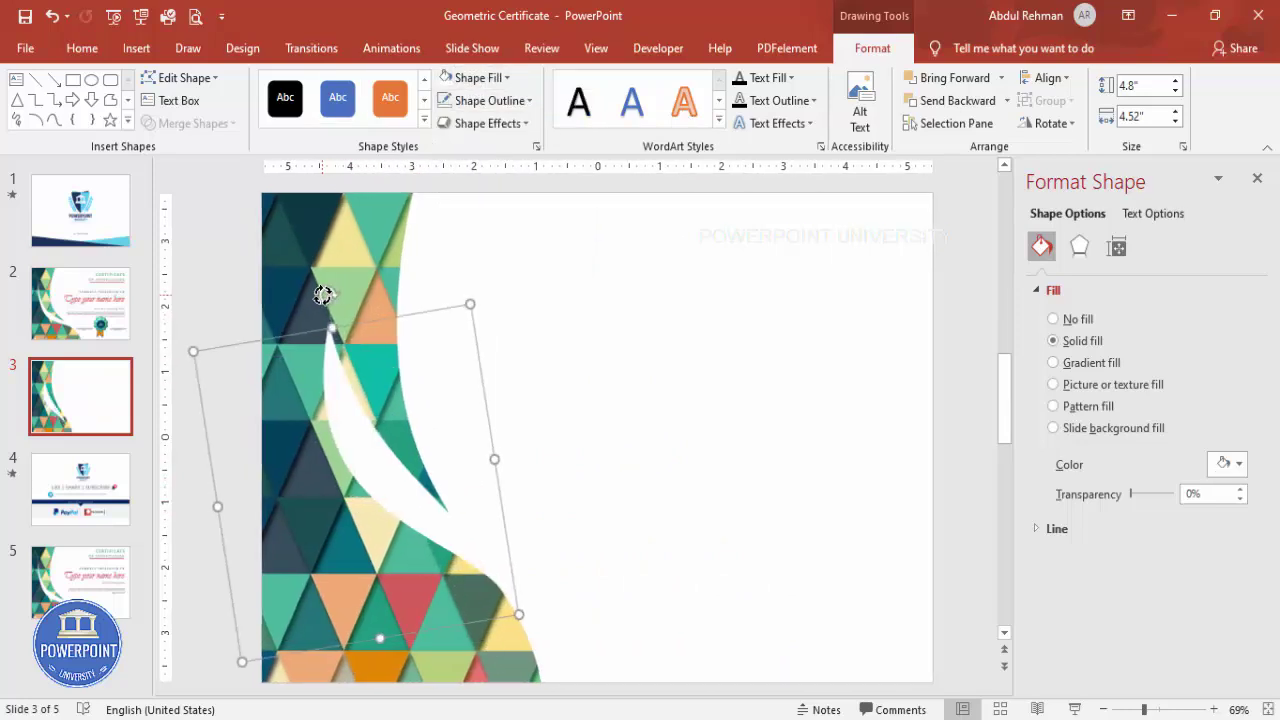
click(615, 545)
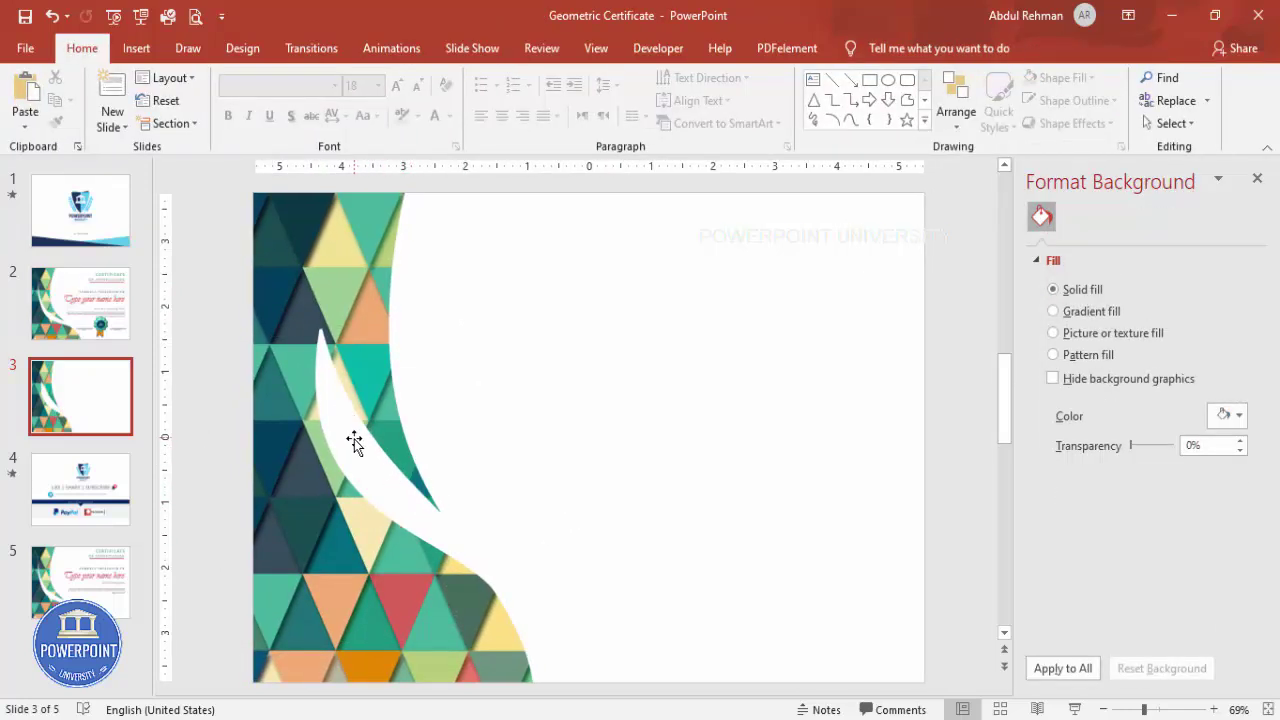
click(362, 465)
drag(362, 465, 369, 475)
click(754, 494)
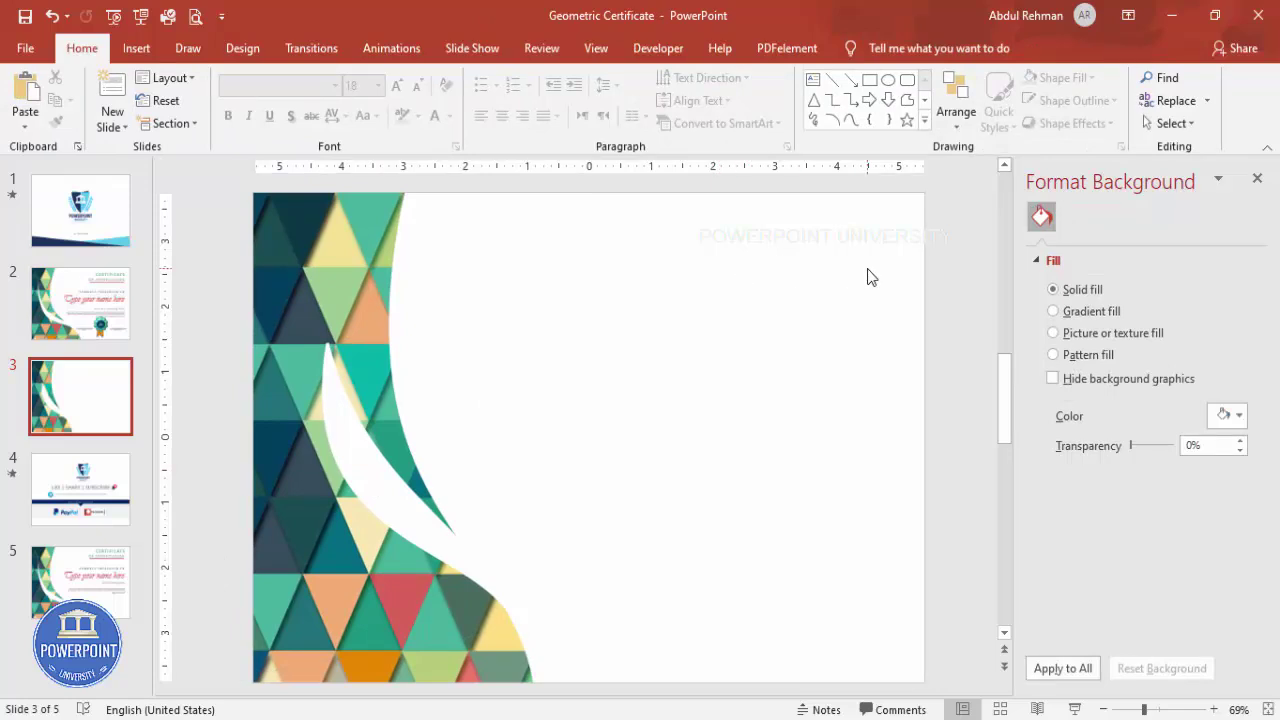
click(136, 50)
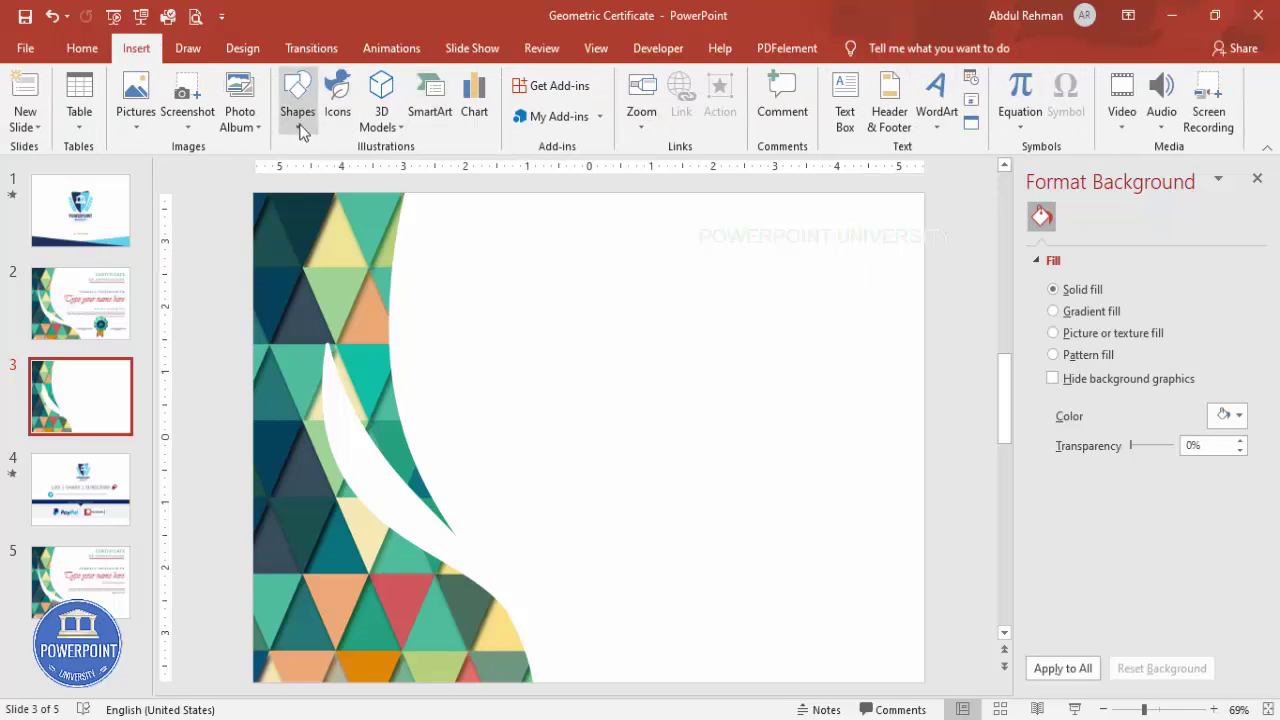
Add a text box reading CERTIFICATE at the top right of the slide.
click(845, 110)
drag(637, 224, 915, 283)
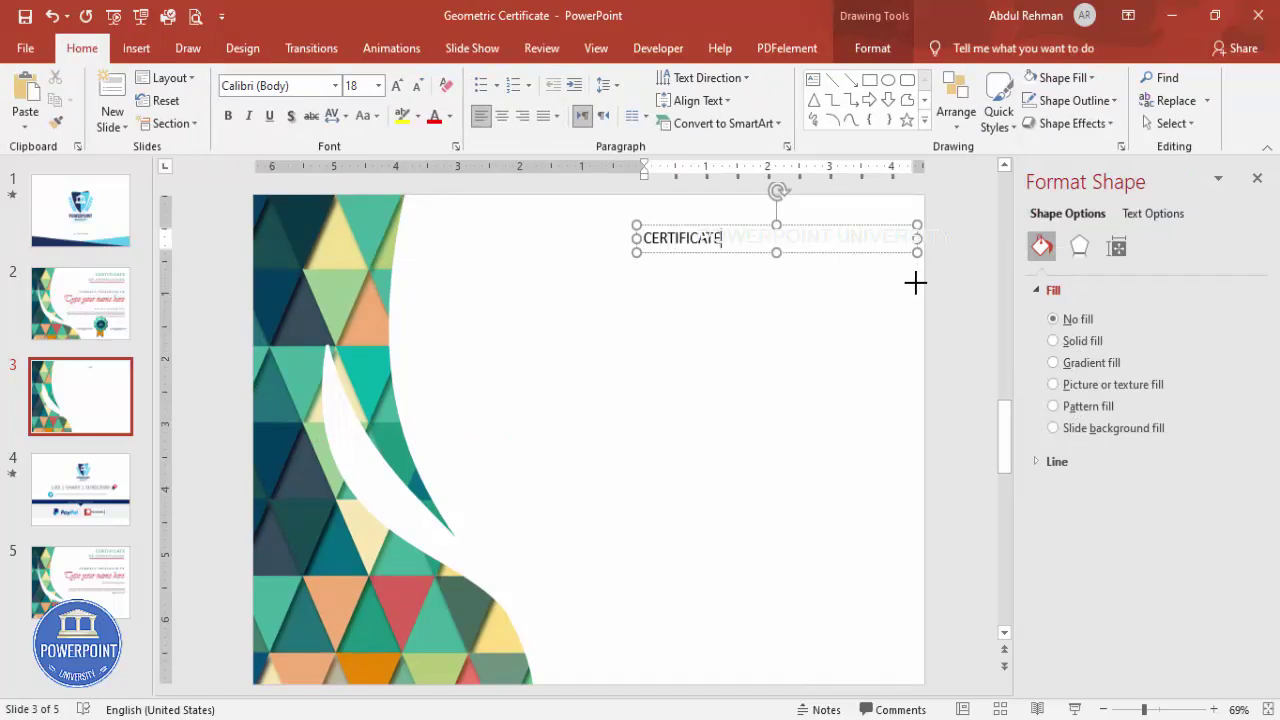
click(837, 224)
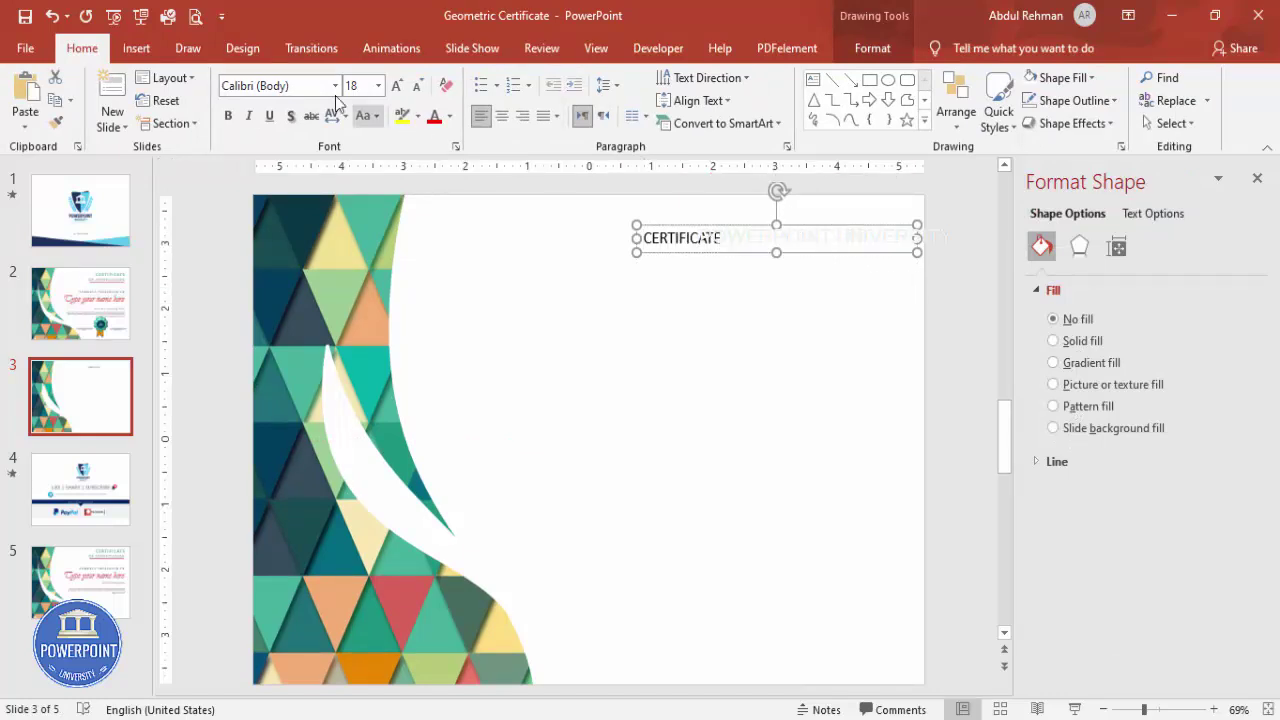
Set CERTIFICATE to Open Sans with Very Loose character spacing.
click(298, 86)
text(Open Sans)
key(Return)
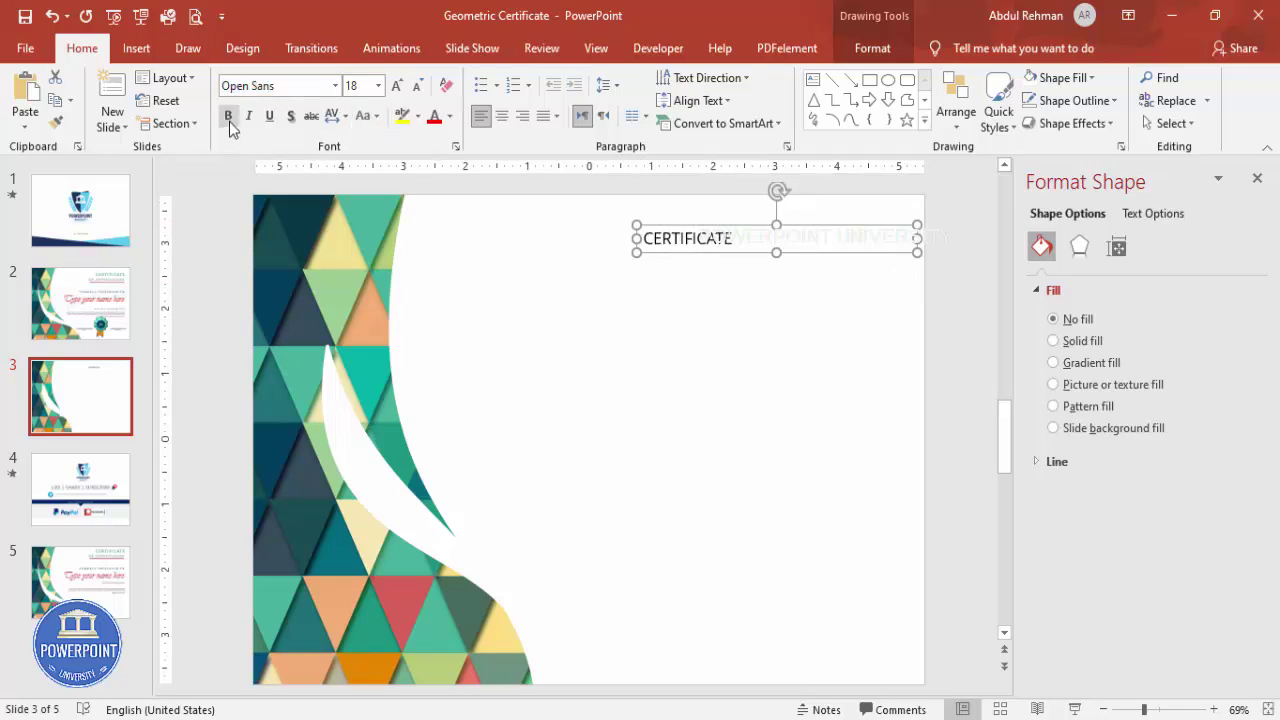
click(334, 116)
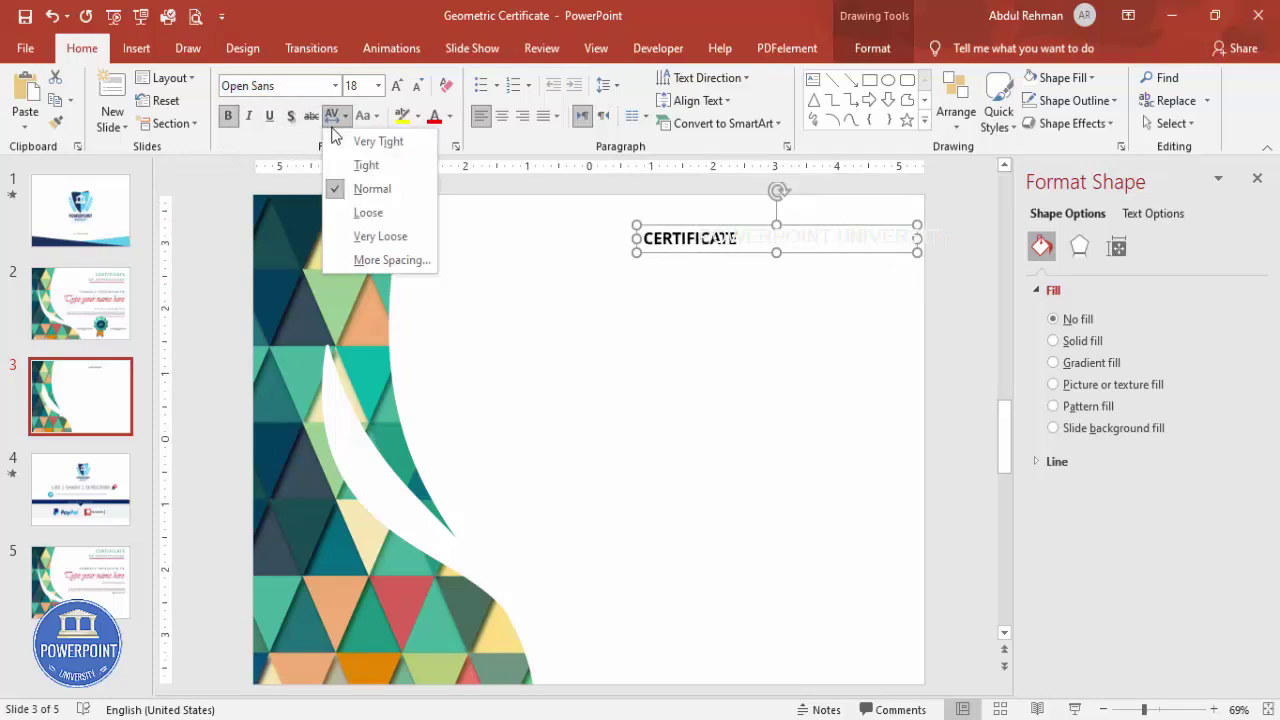
click(380, 236)
Enlarge CERTIFICATE to 32 pt and right-align it.
click(397, 86)
click(397, 86)
click(397, 86)
click(397, 86)
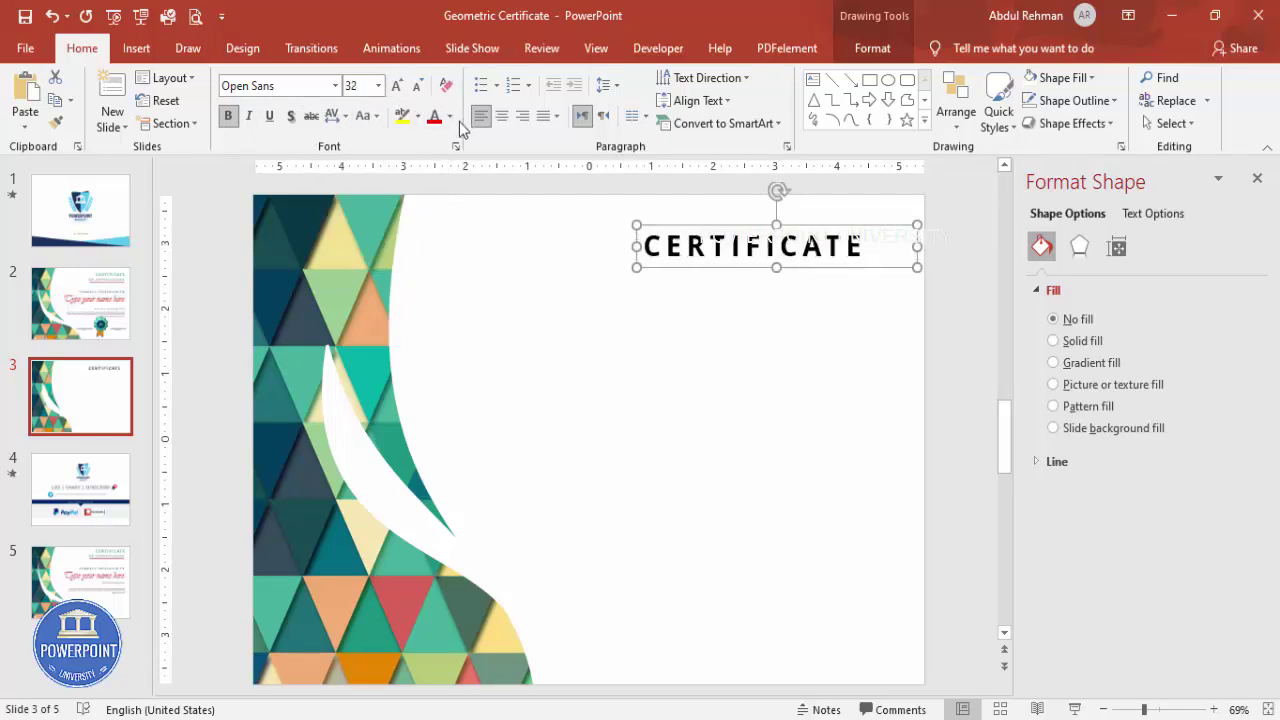
click(522, 116)
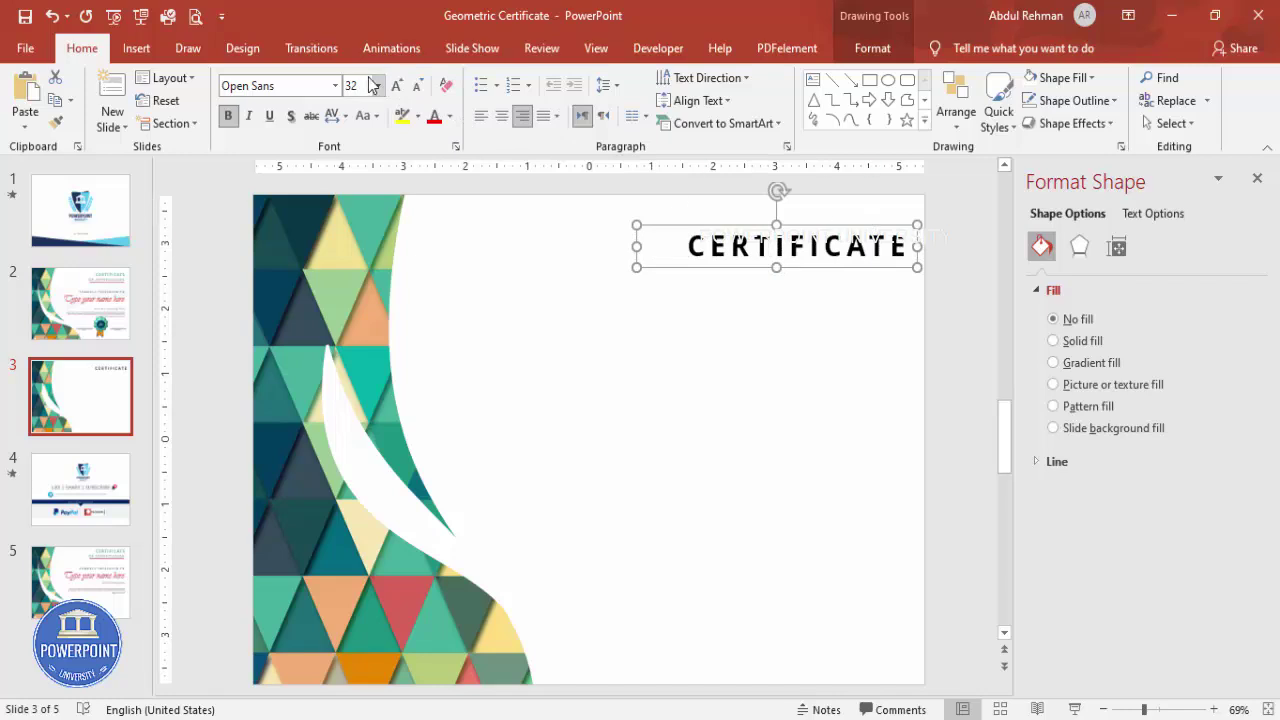
click(450, 116)
click(472, 357)
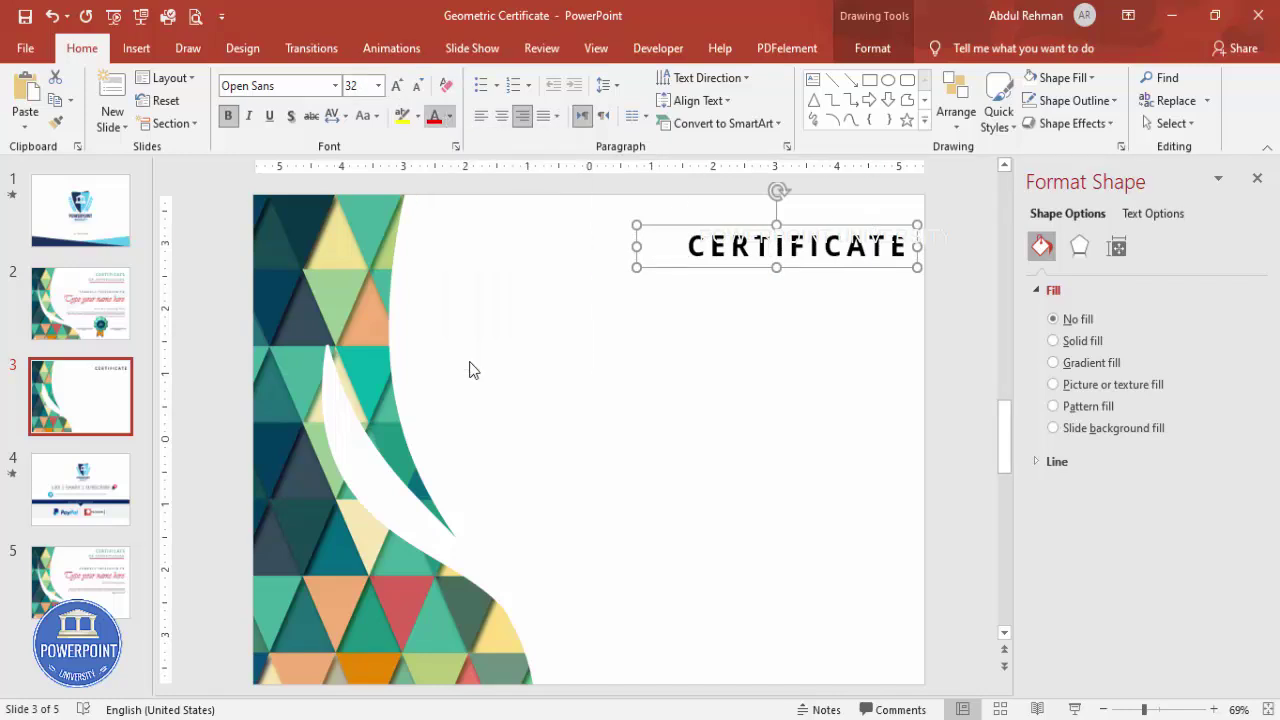
Colour CERTIFICATE dark teal sampled from a triangle and duplicate it directly below.
click(284, 287)
drag(826, 224, 831, 280)
Change the copy to non-bold 24 pt 'OF APPRECIATION', nudged up under CERTIFICATE.
double_click(698, 287)
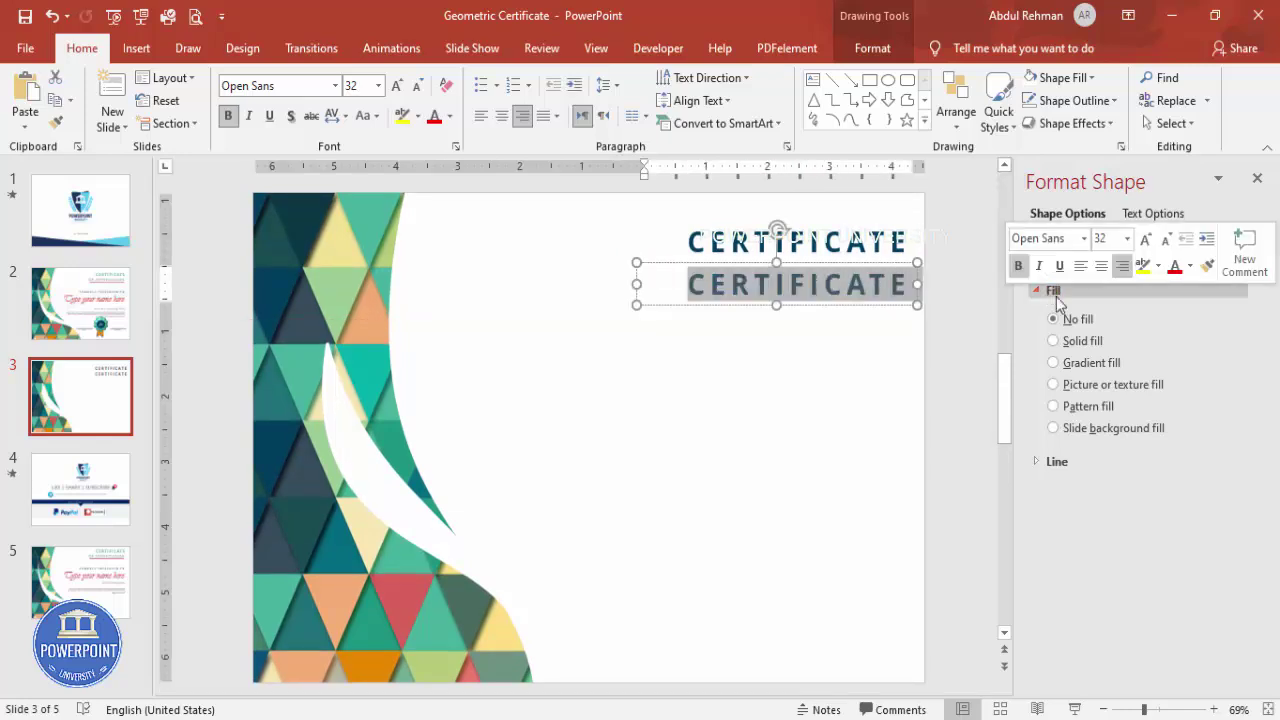
text(OF)
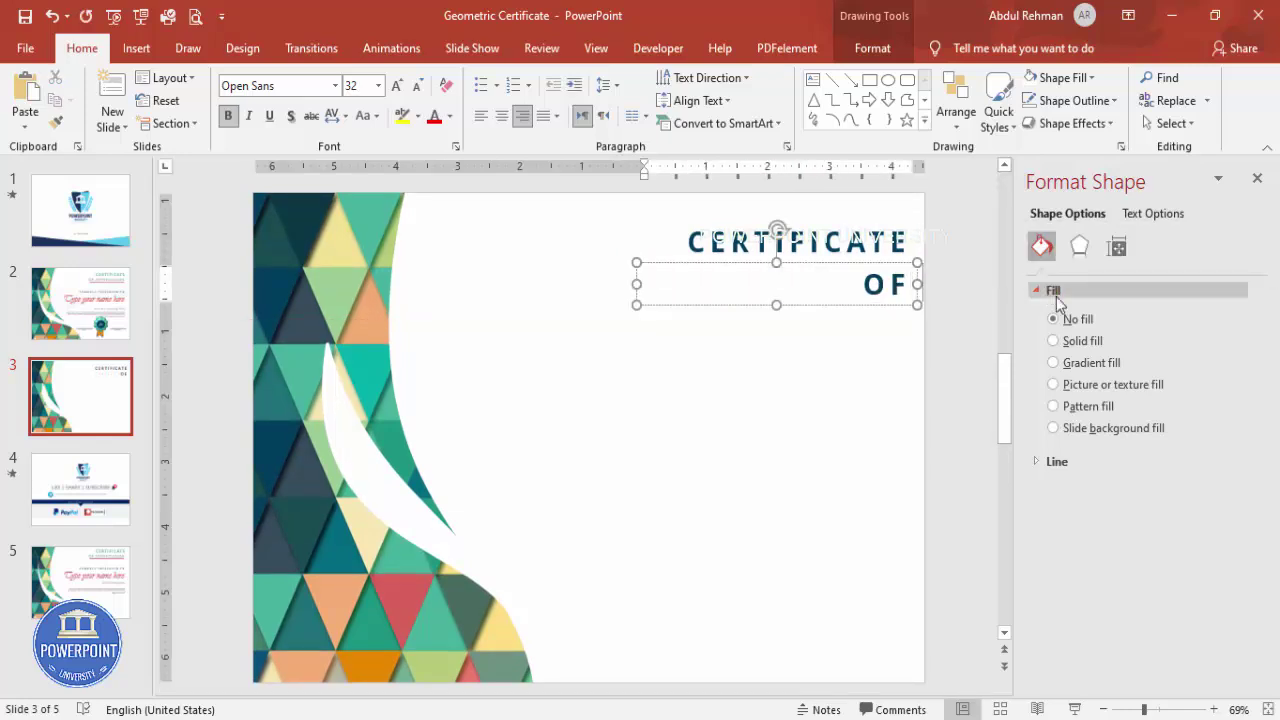
text( APPRECIAT)
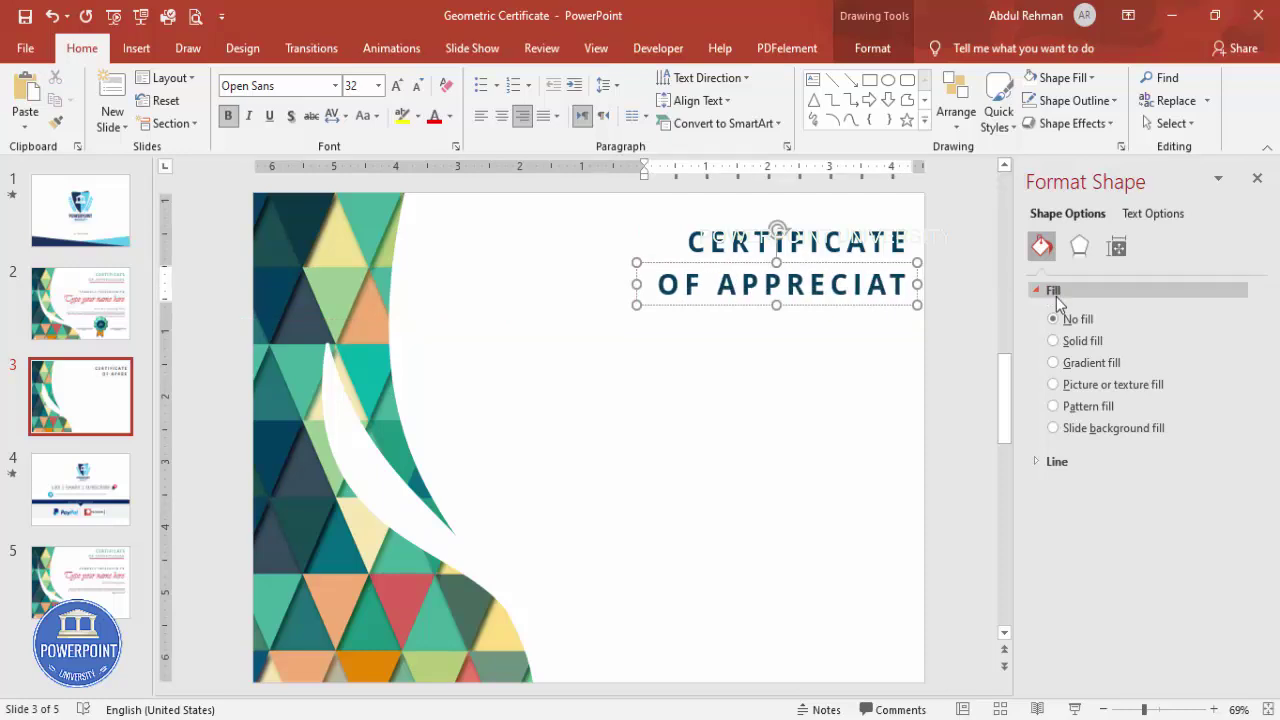
text(ION)
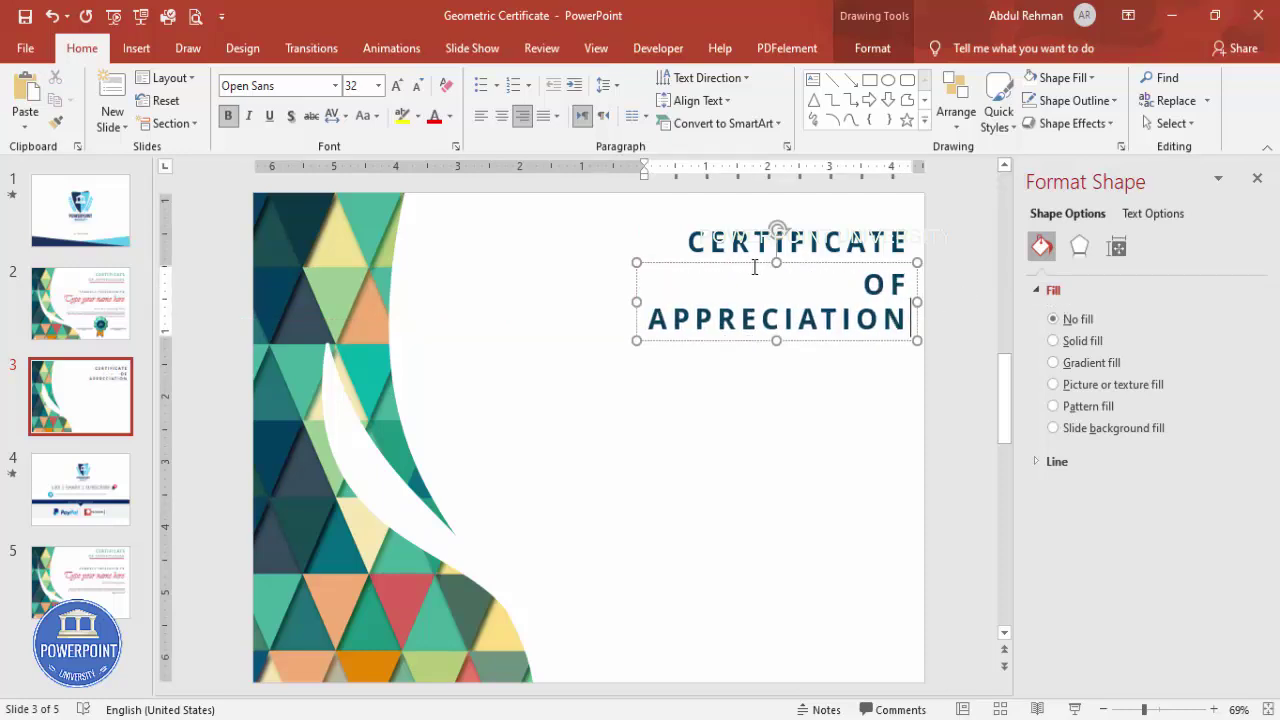
click(752, 264)
click(229, 117)
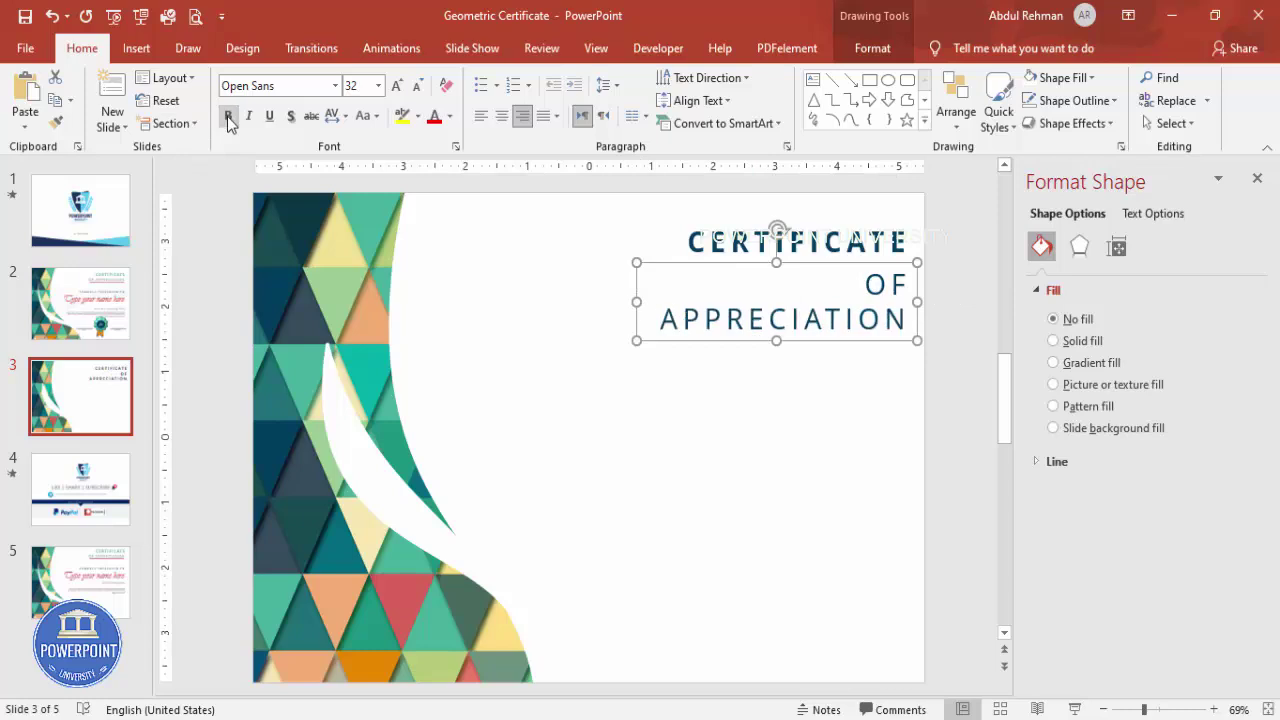
click(419, 87)
click(419, 87)
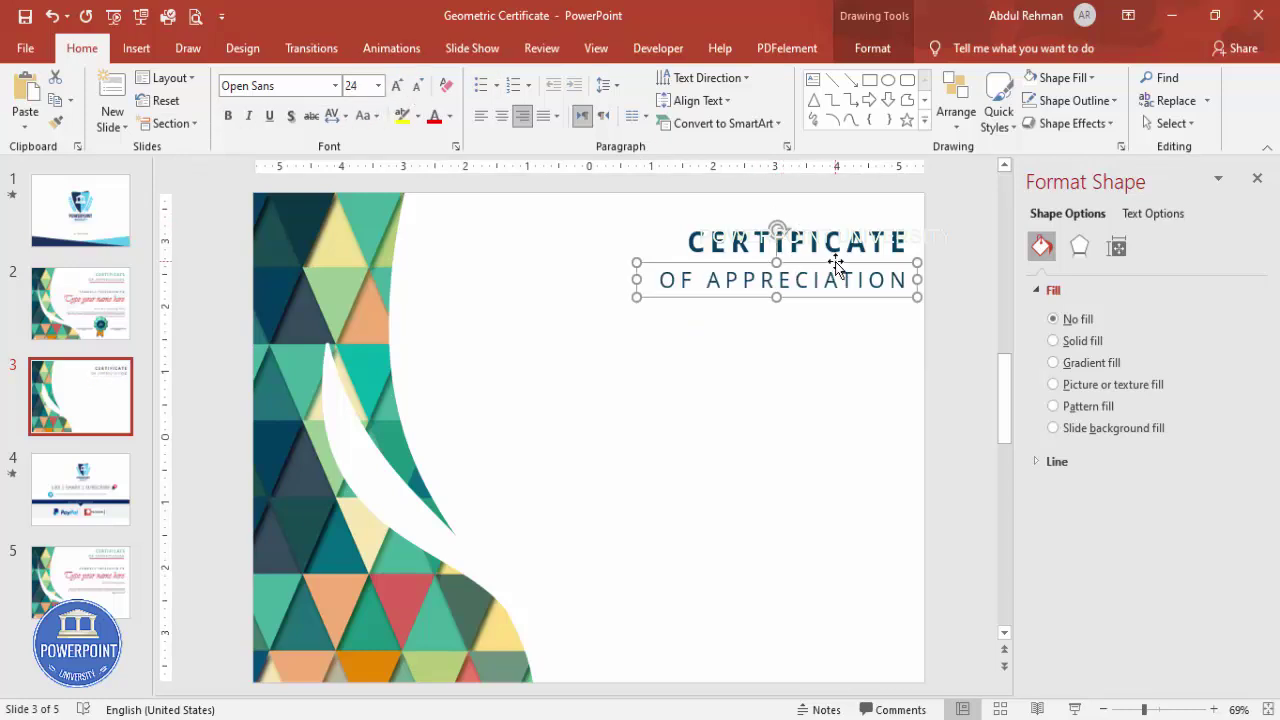
drag(837, 263, 834, 261)
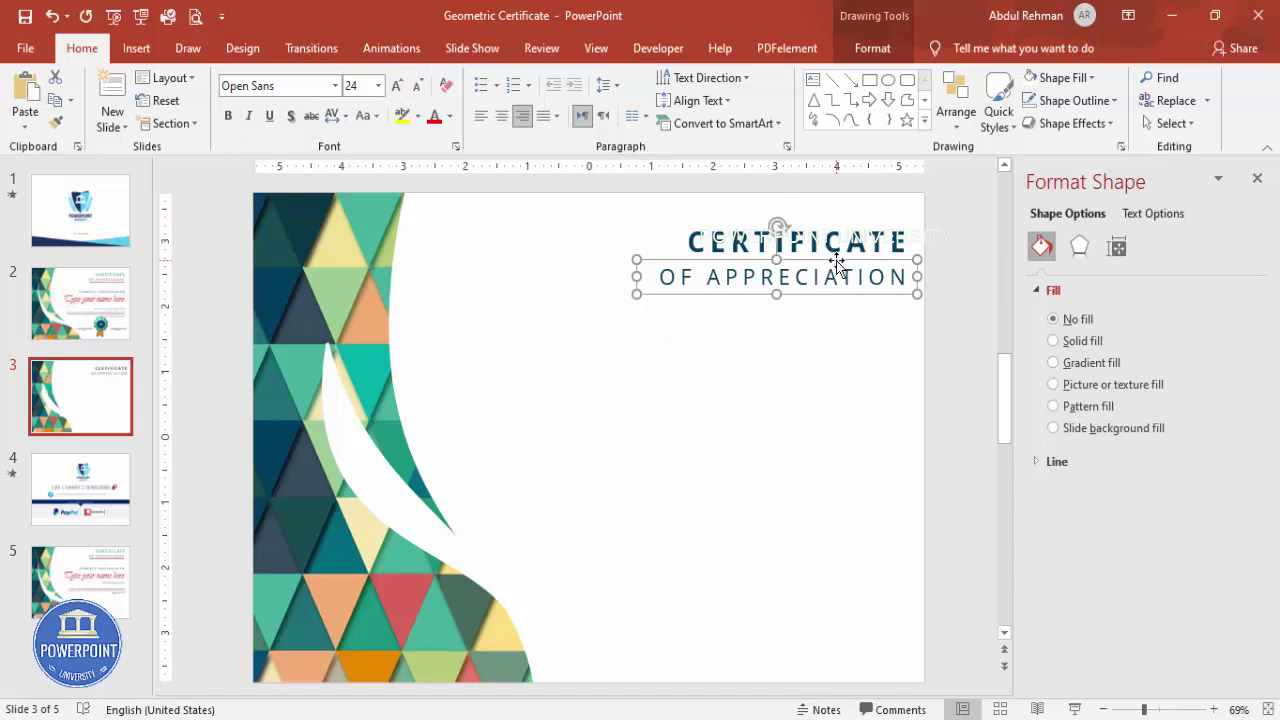
click(814, 309)
click(136, 48)
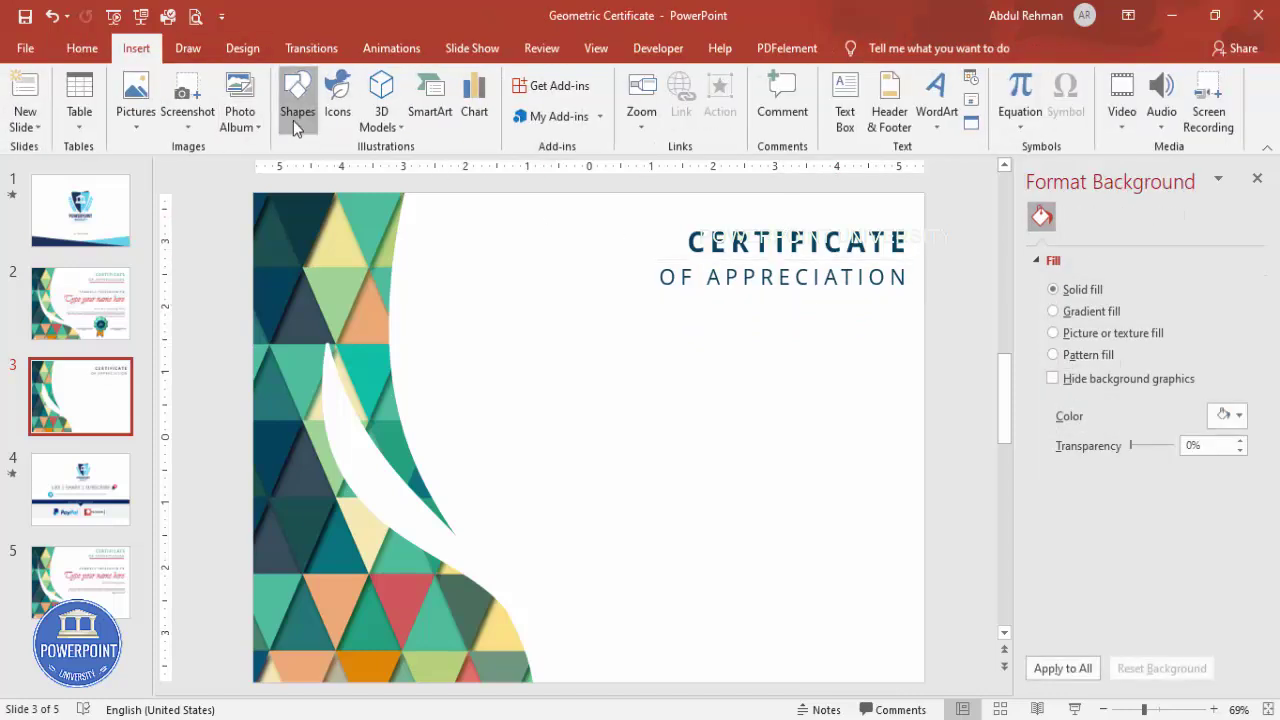
Draw a straight line under OF APPRECIATION, coloured tan from the slide, about 14% transparent.
click(297, 100)
click(290, 230)
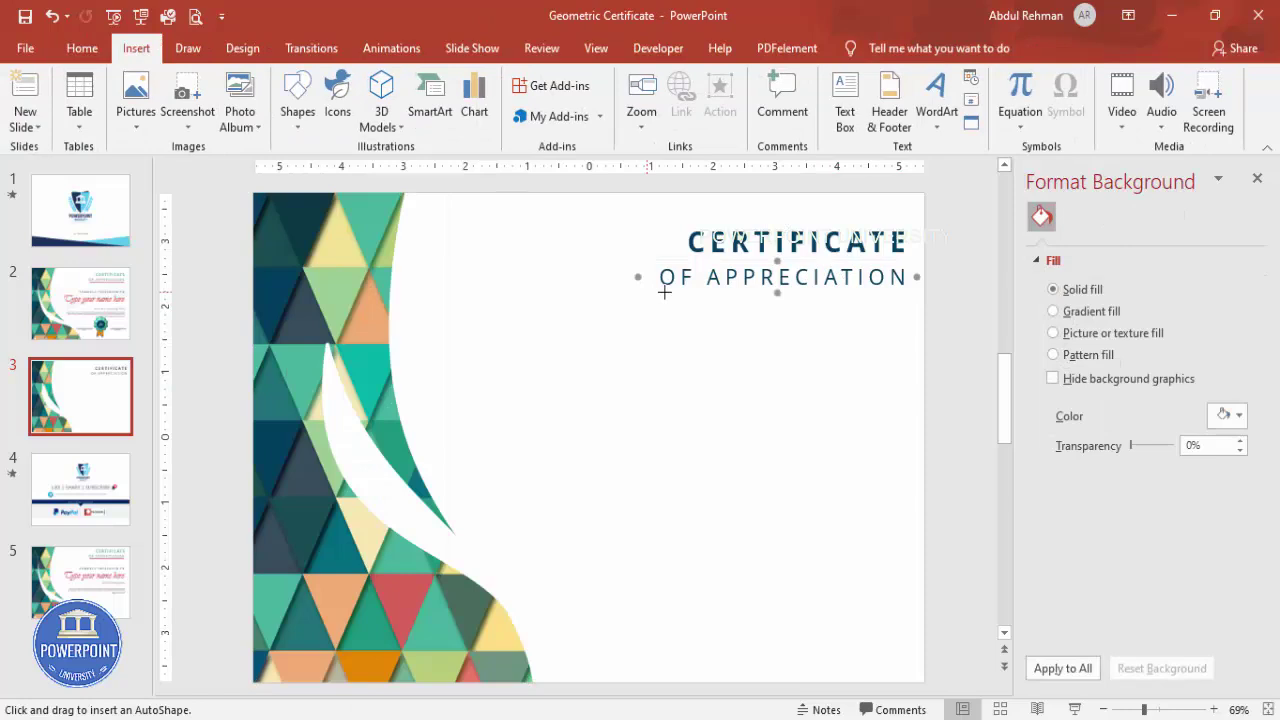
drag(662, 296, 904, 296)
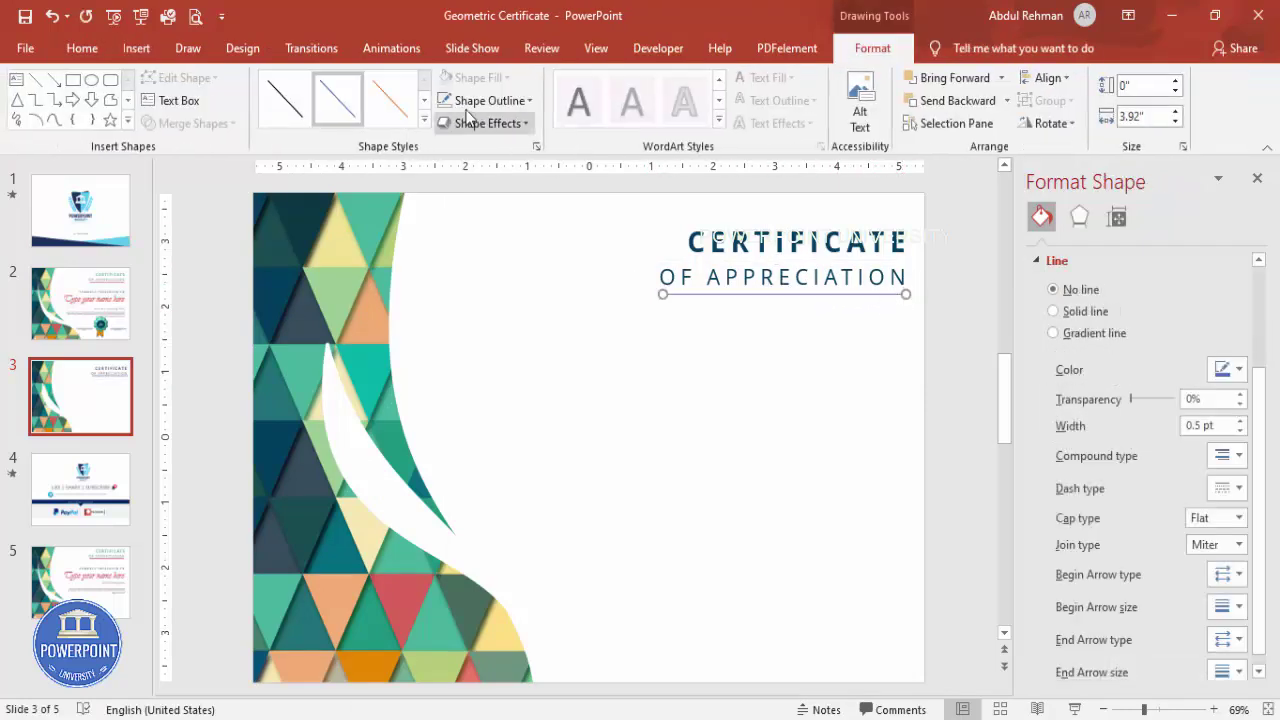
click(486, 101)
click(494, 364)
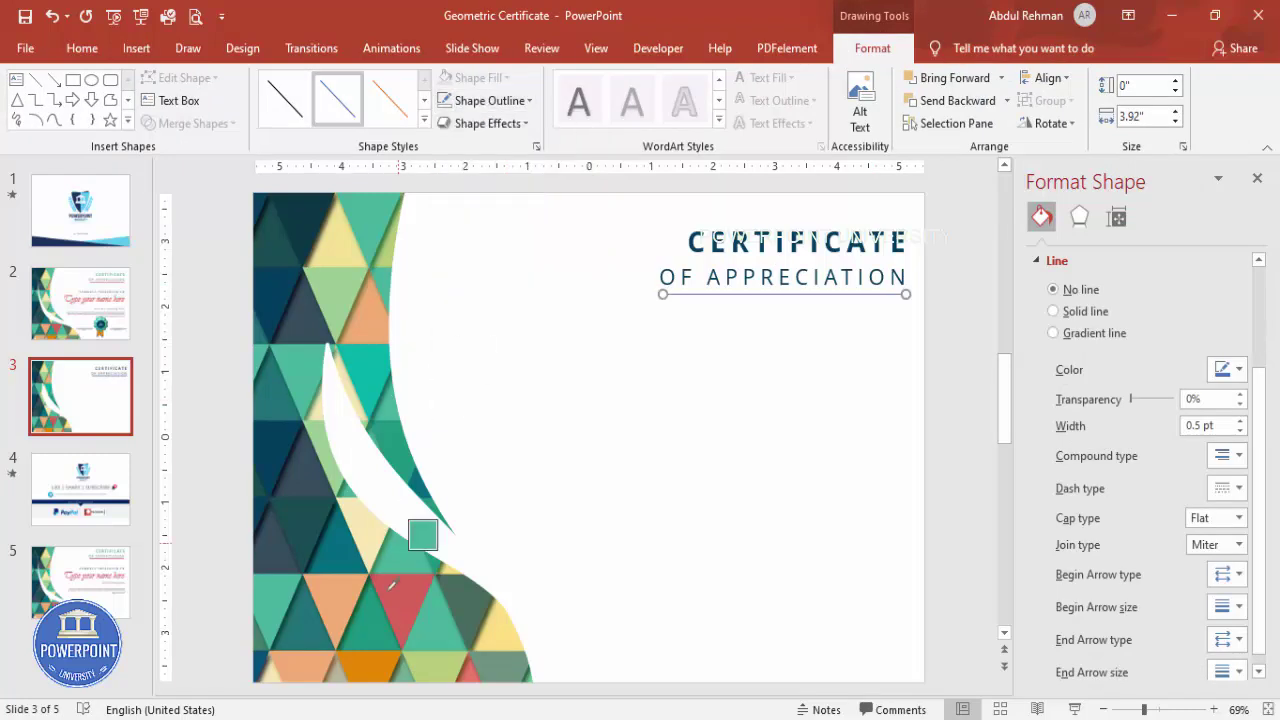
click(408, 644)
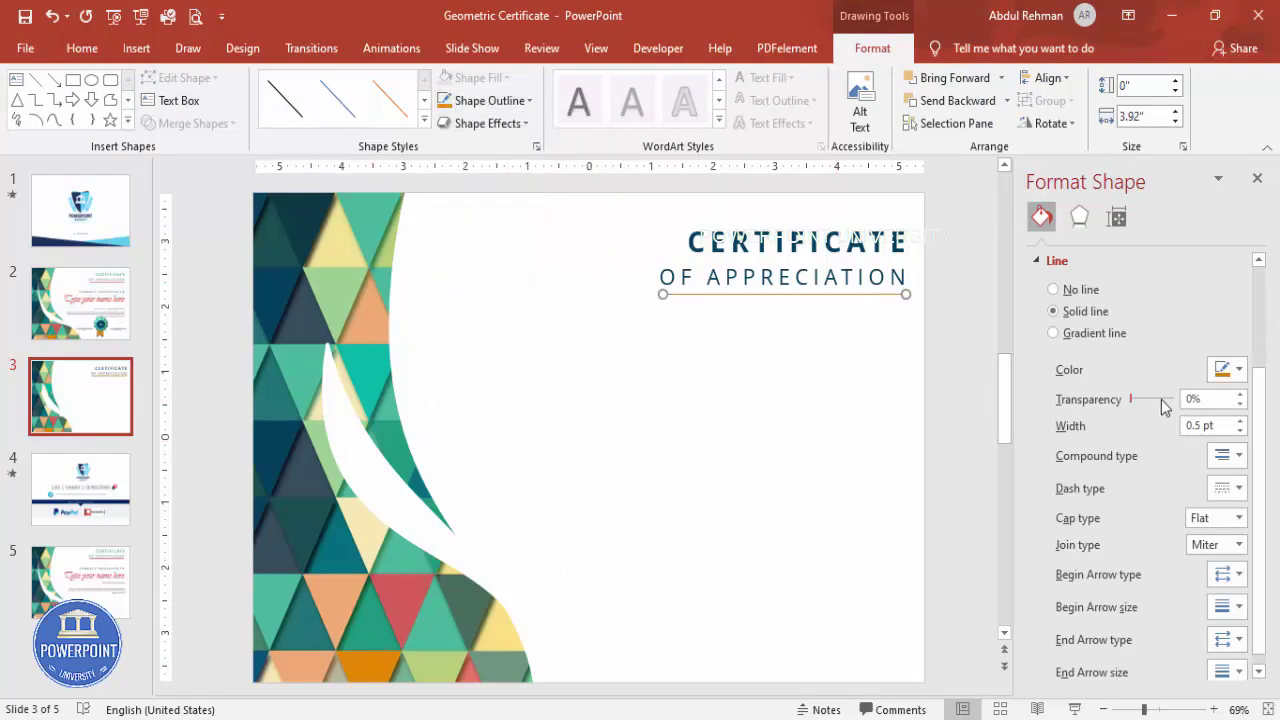
drag(1130, 393, 1137, 395)
click(729, 399)
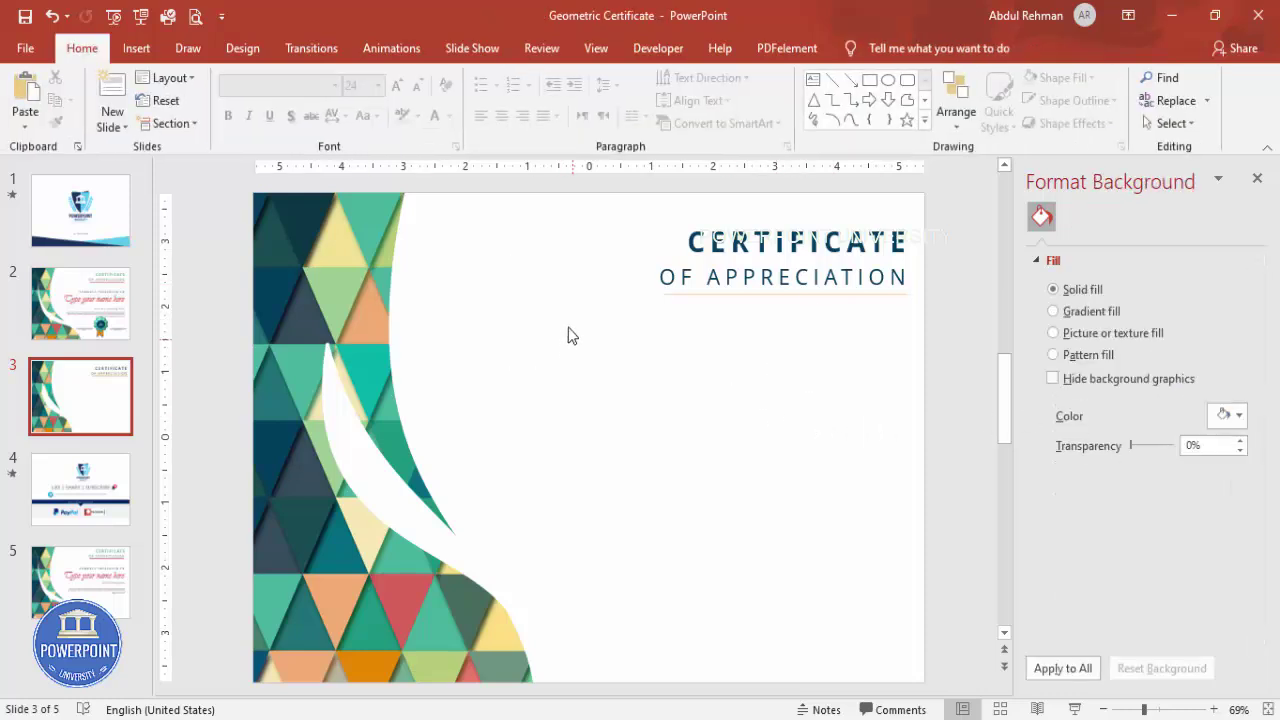
Add a text box below the title reading 'PROUDLY PRESENTED TO'.
click(136, 48)
click(845, 110)
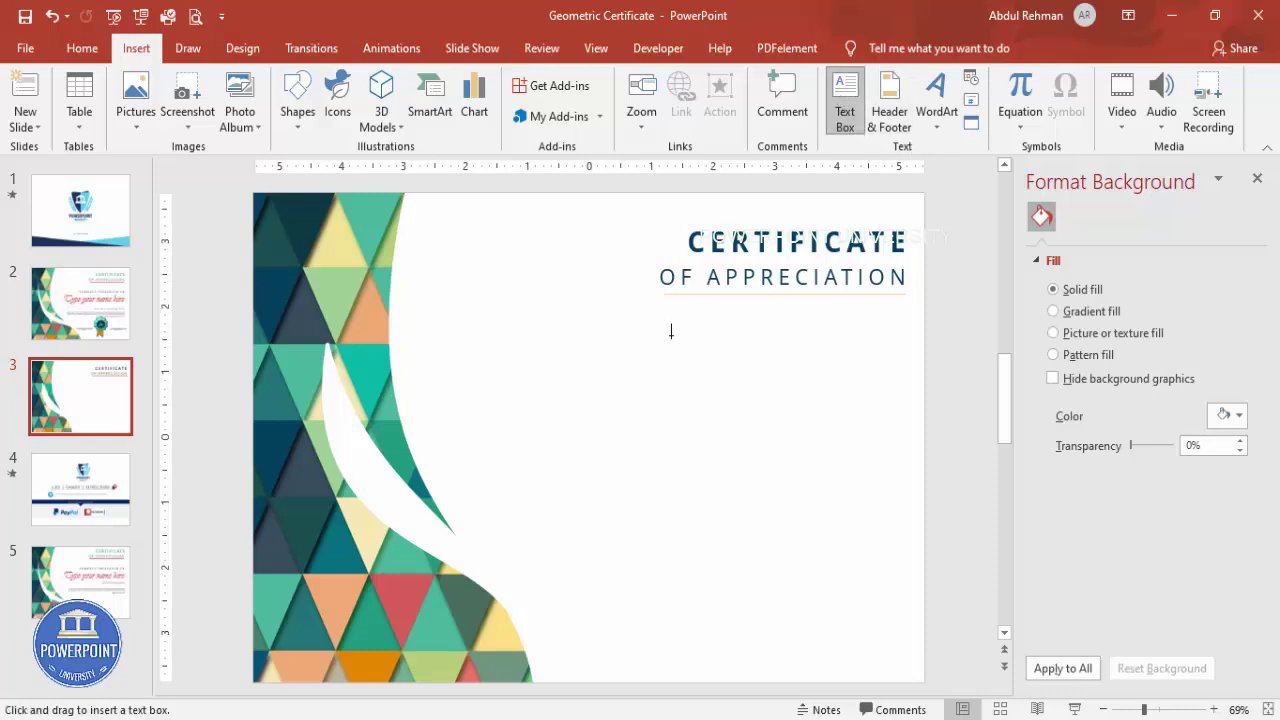
drag(617, 334, 865, 370)
text(PR)
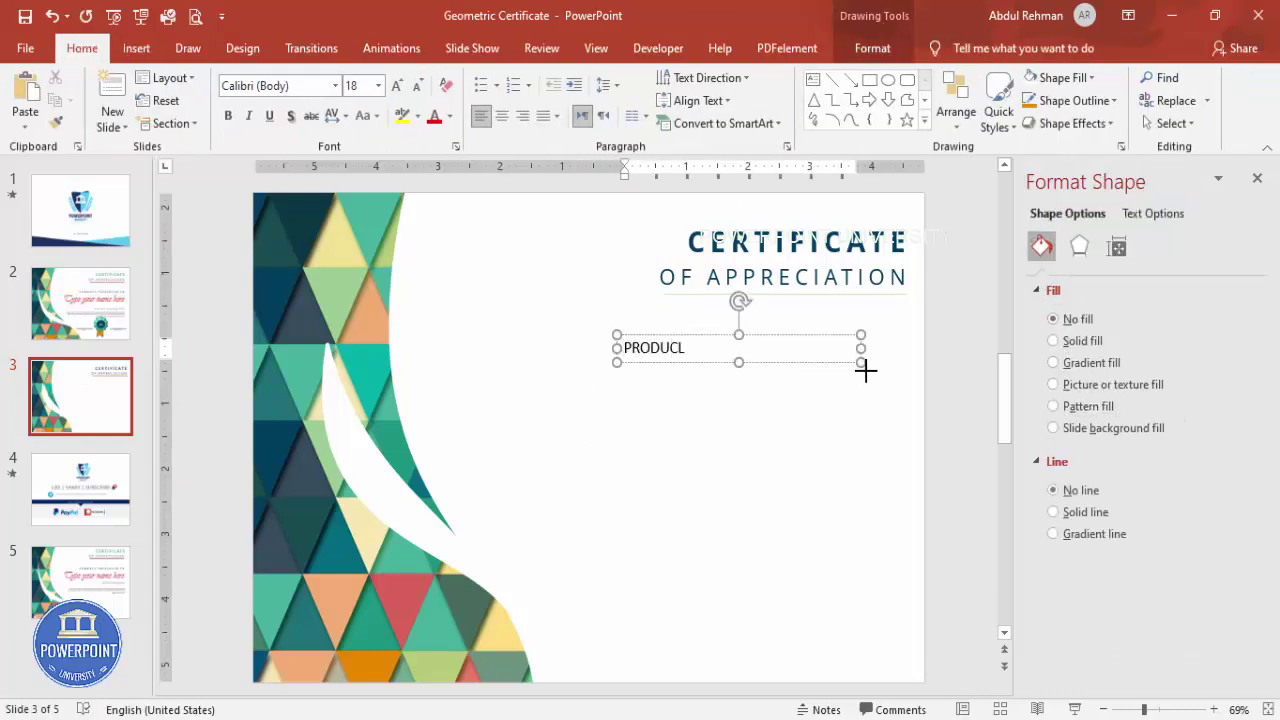
text(ODUCL)
key(BackSpace)
key(BackSpace)
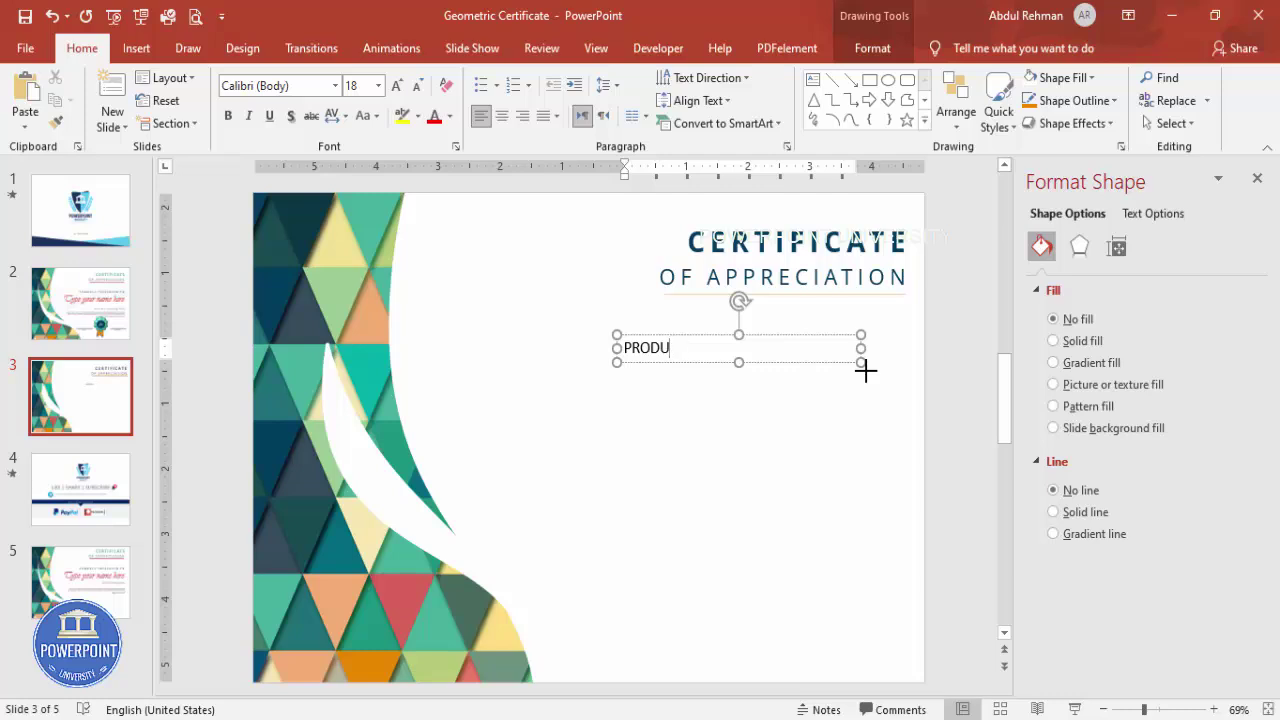
text(UDLY PRESENTED TO)
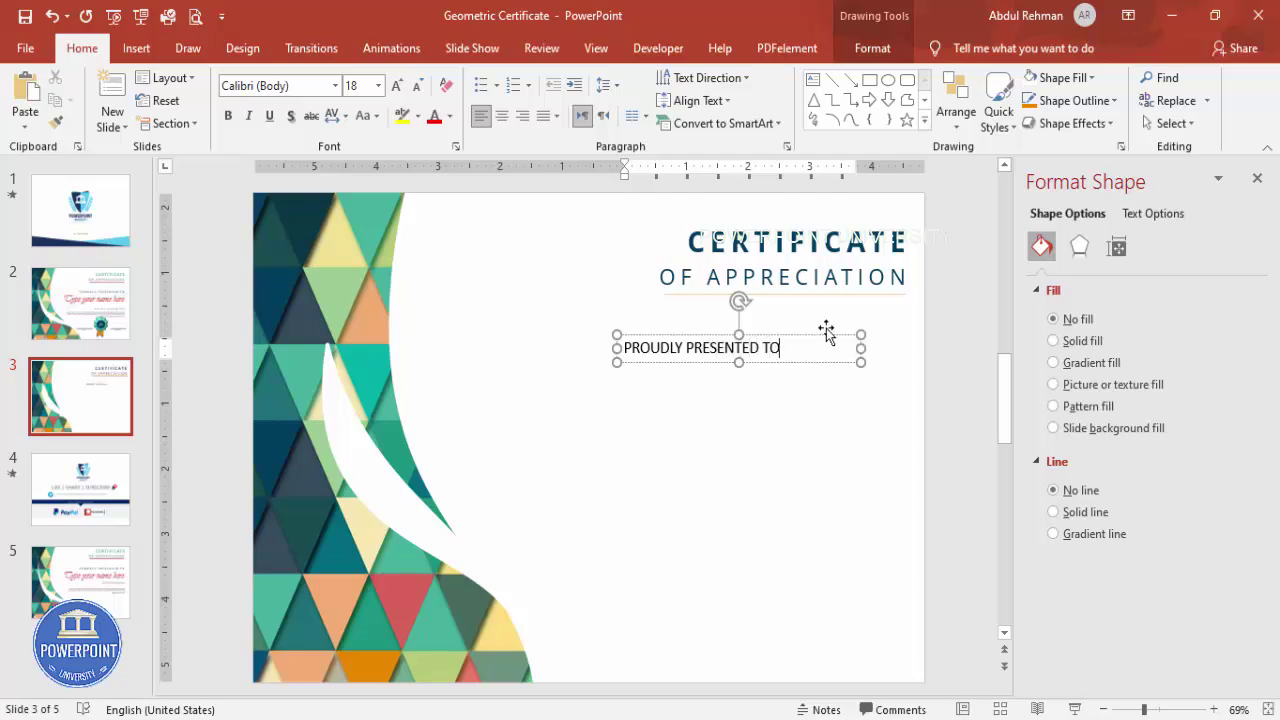
click(826, 332)
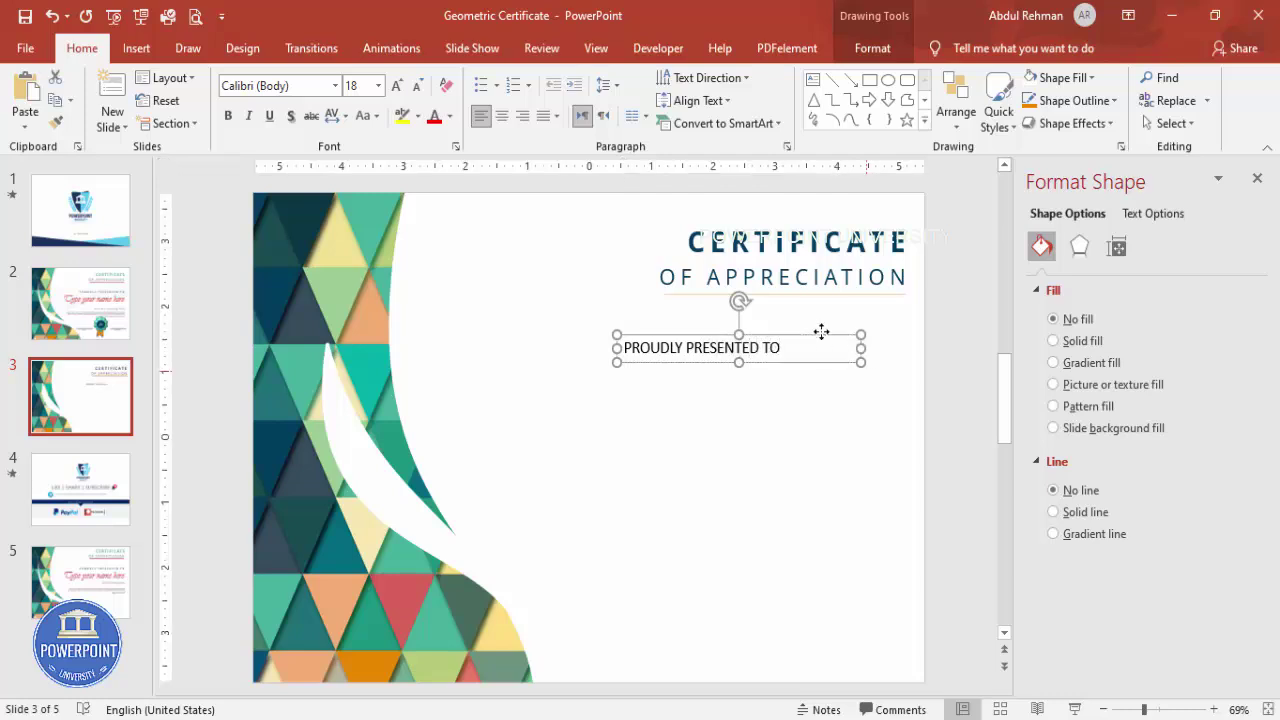
Make it right-aligned 16 pt Open Sans in grey and move it under the underline.
click(300, 86)
text(Open Sans)
key(Return)
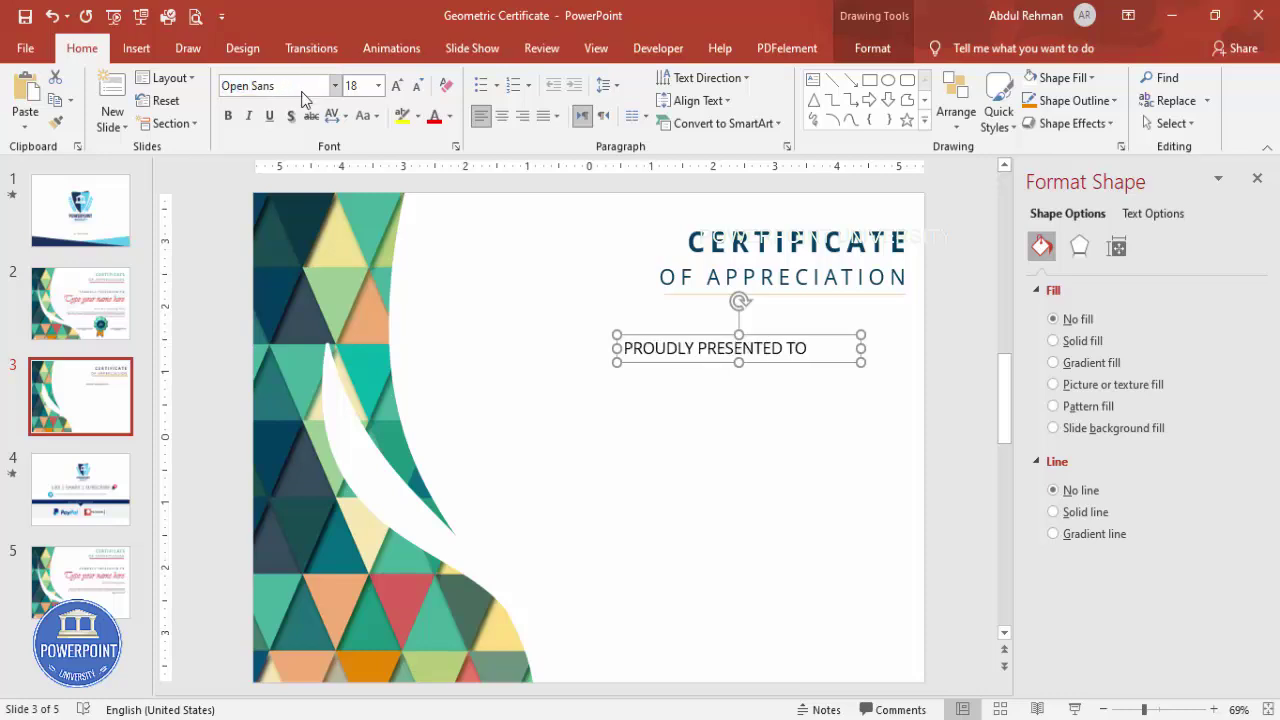
click(522, 115)
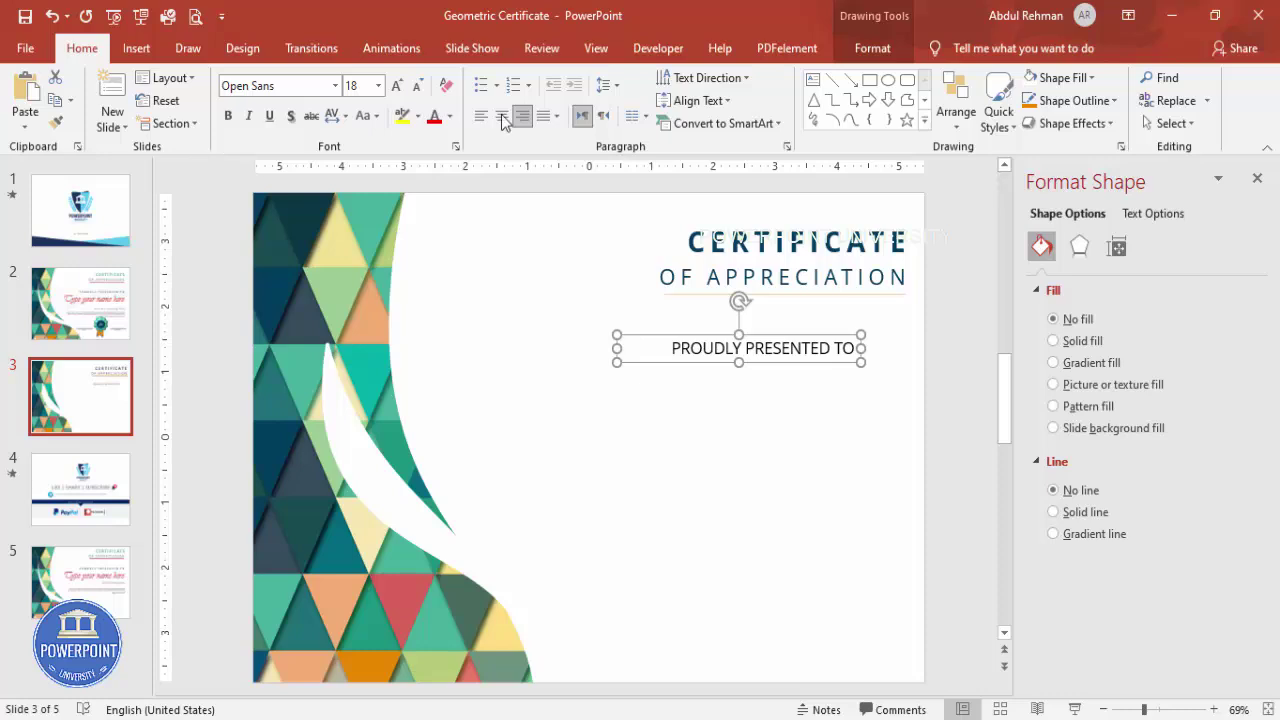
click(417, 85)
click(450, 116)
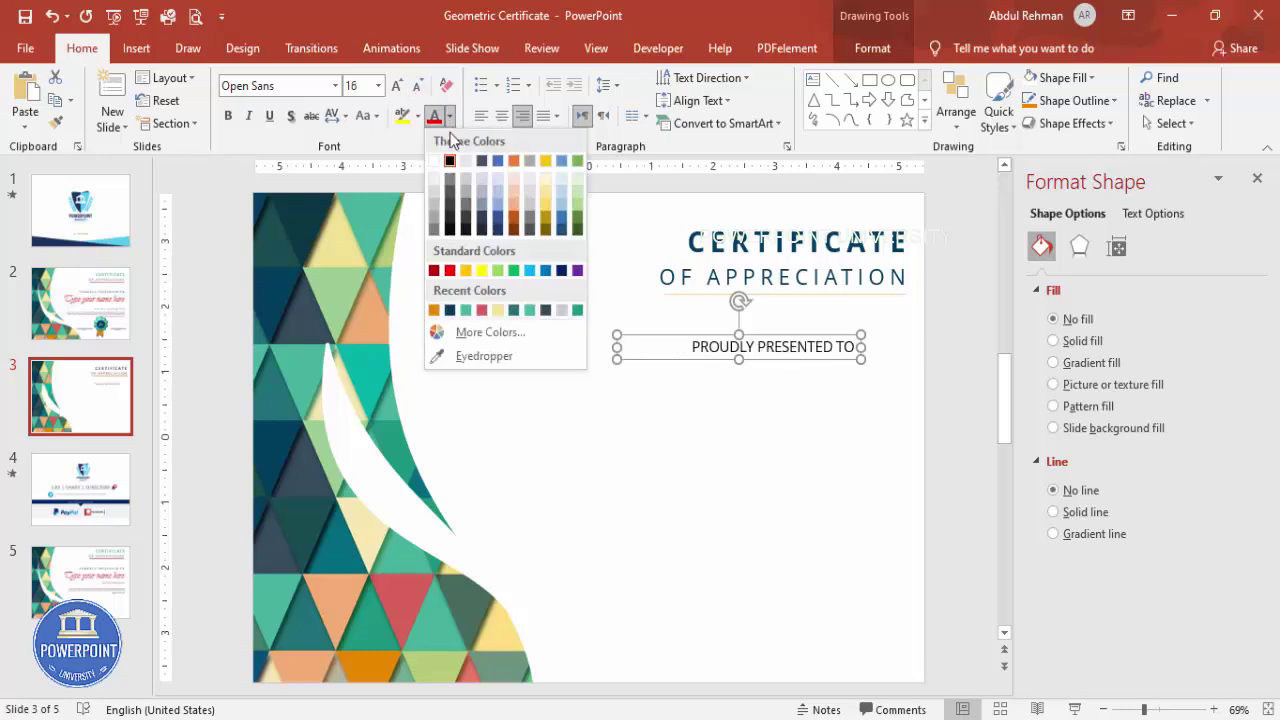
click(457, 356)
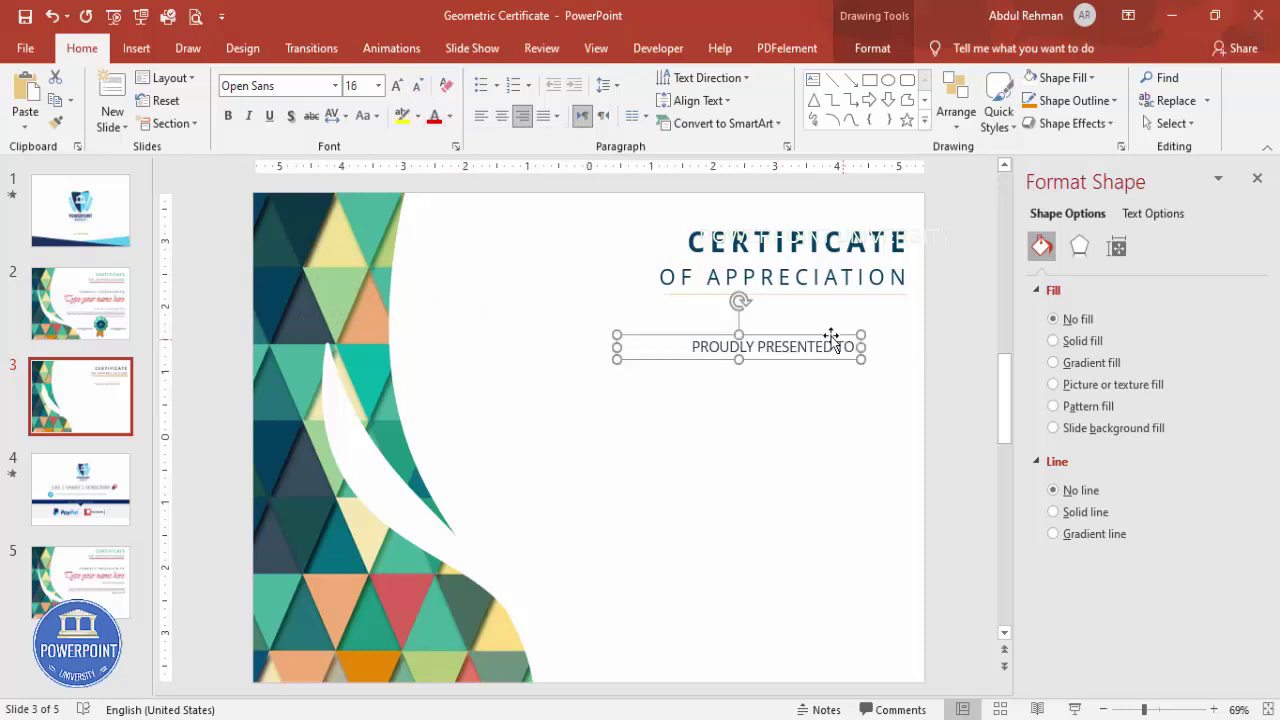
drag(844, 336, 891, 330)
key(Escape)
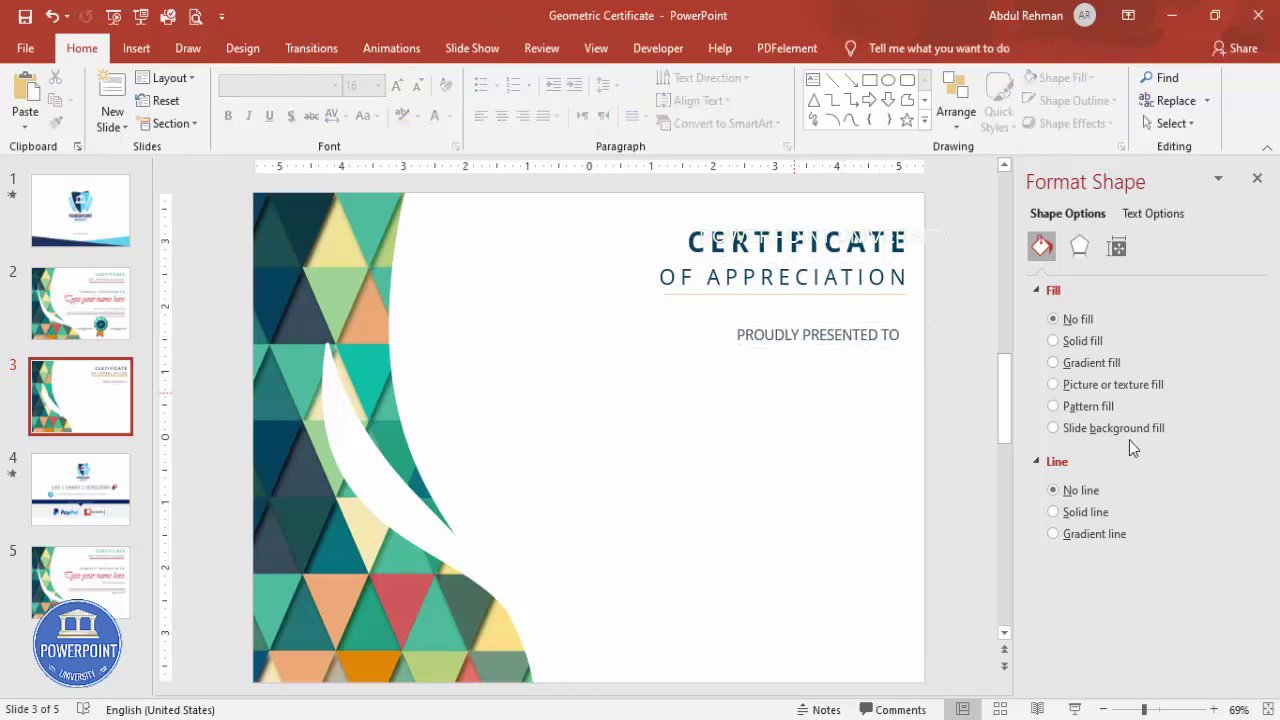
click(136, 48)
Add a wide text box below PROUDLY PRESENTED TO reading 'Enter Your Name'.
click(834, 116)
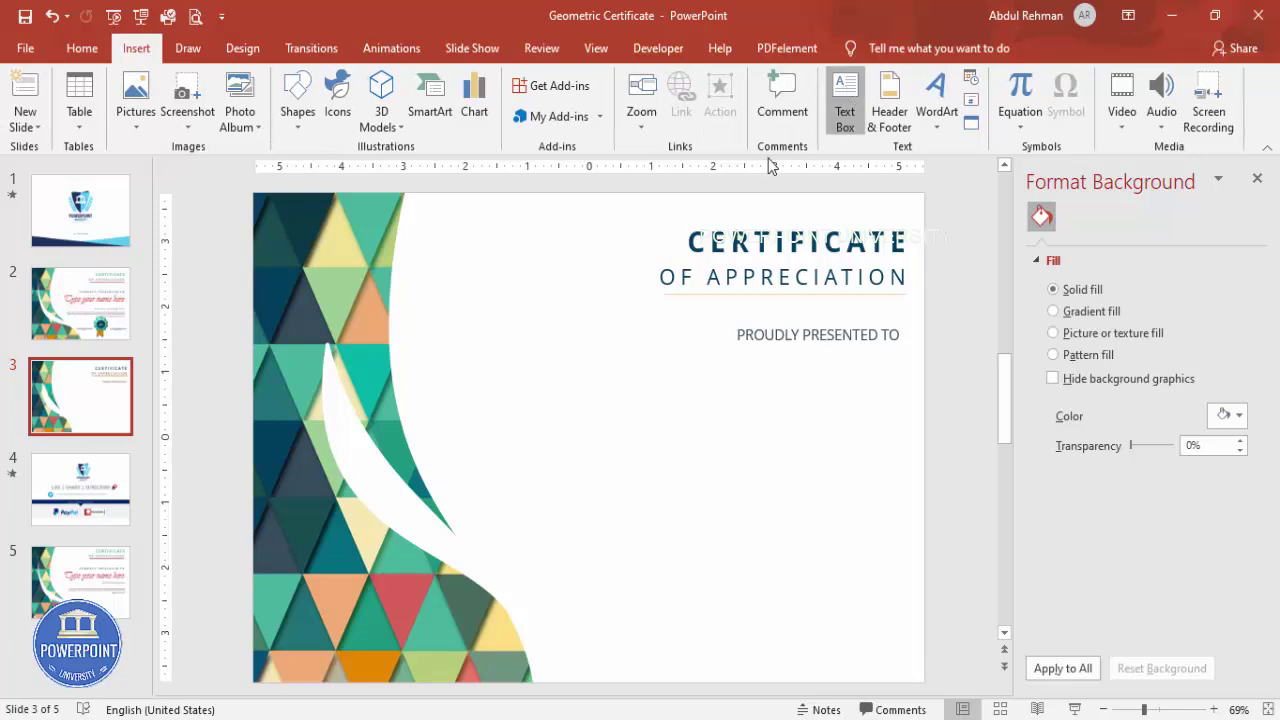
drag(517, 400, 879, 442)
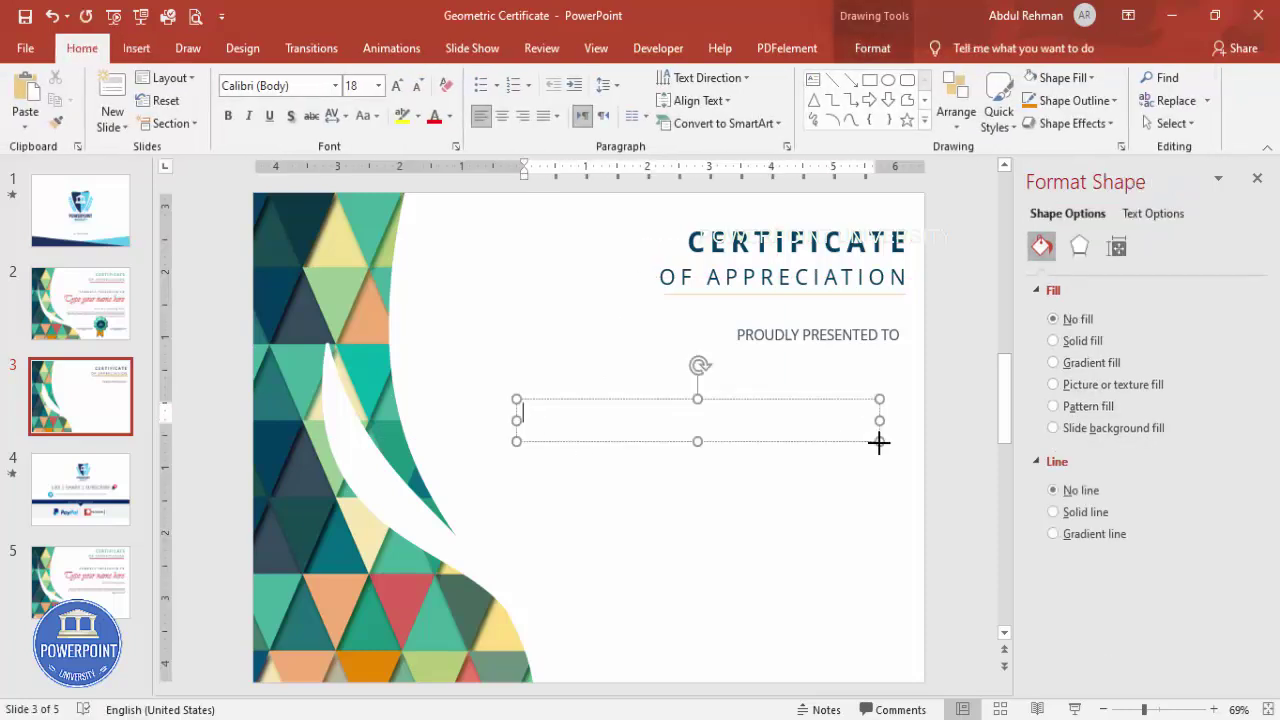
text(Enter)
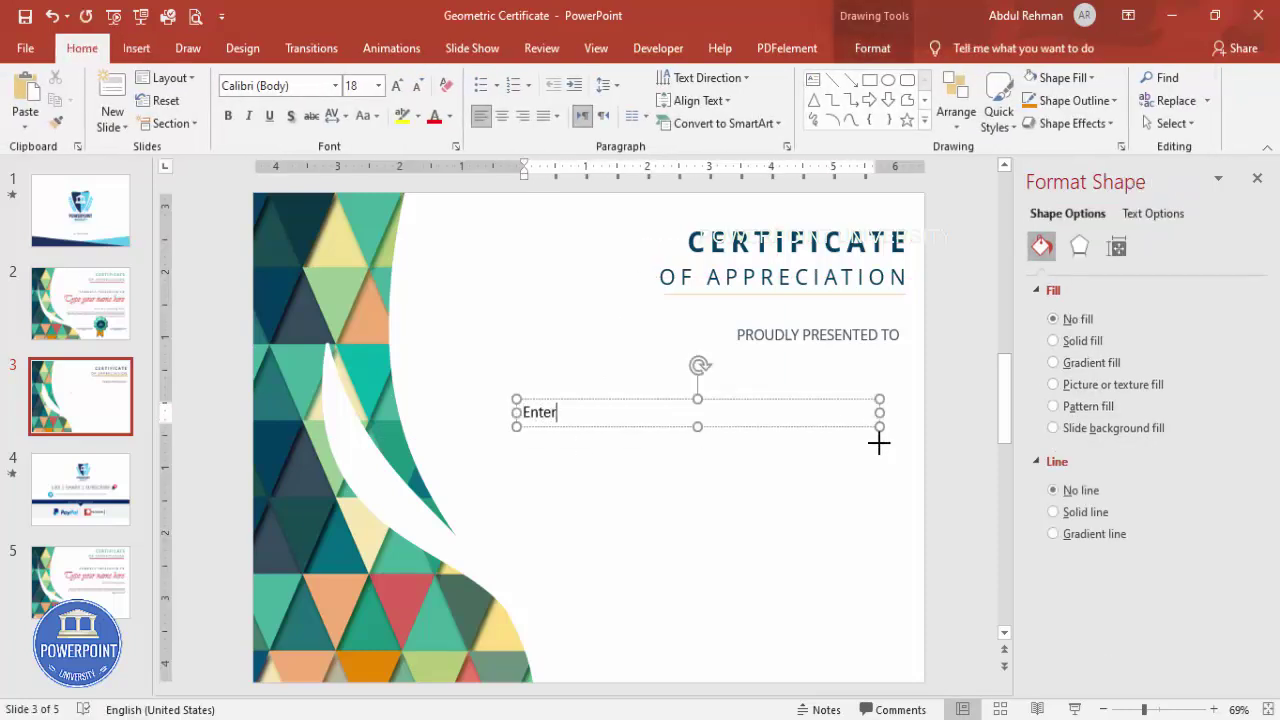
text( Your Name)
click(758, 408)
Set the name to Vivaldi and colour it orange sampled from the bottom triangles.
click(270, 88)
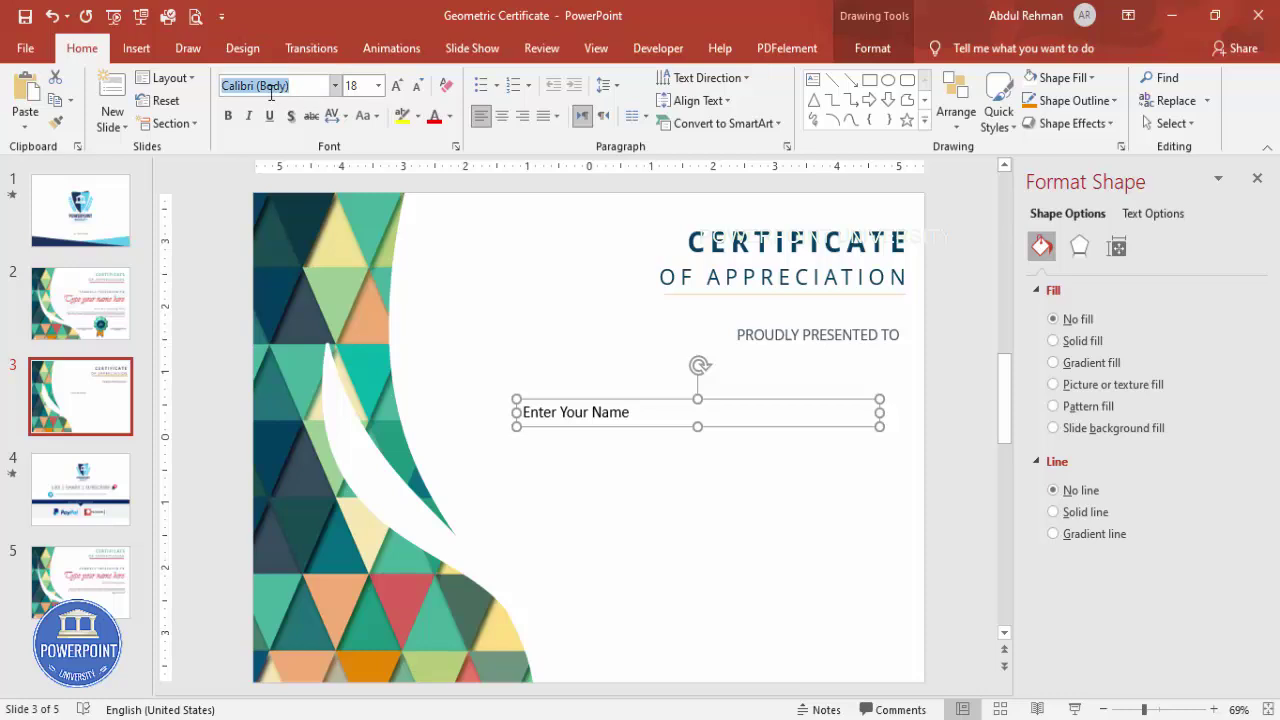
text(Vivaldi)
key(Return)
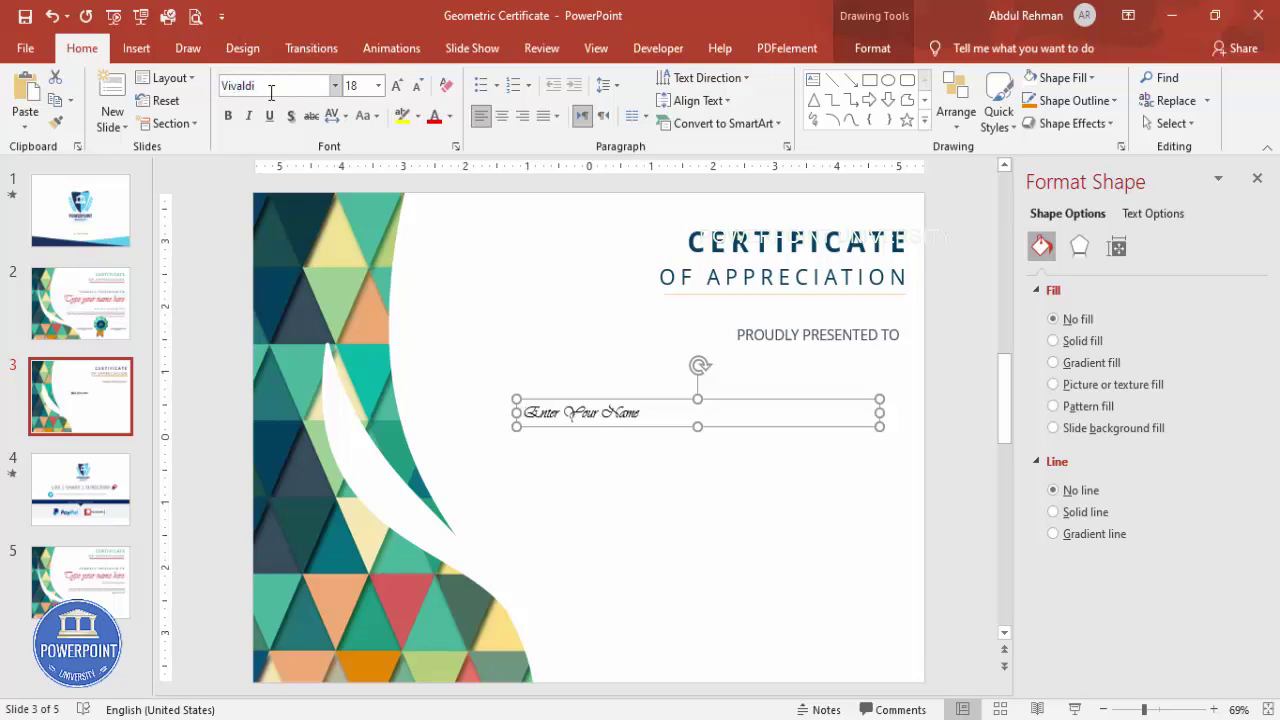
click(451, 117)
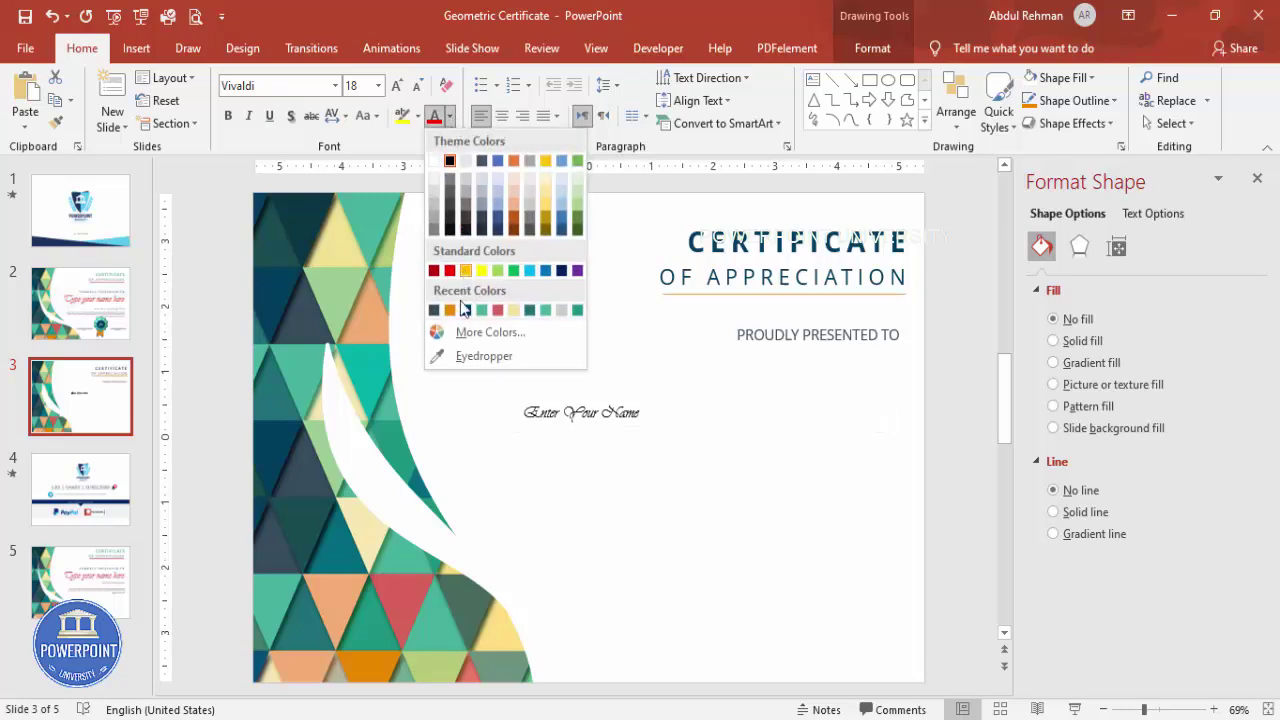
click(466, 356)
click(369, 668)
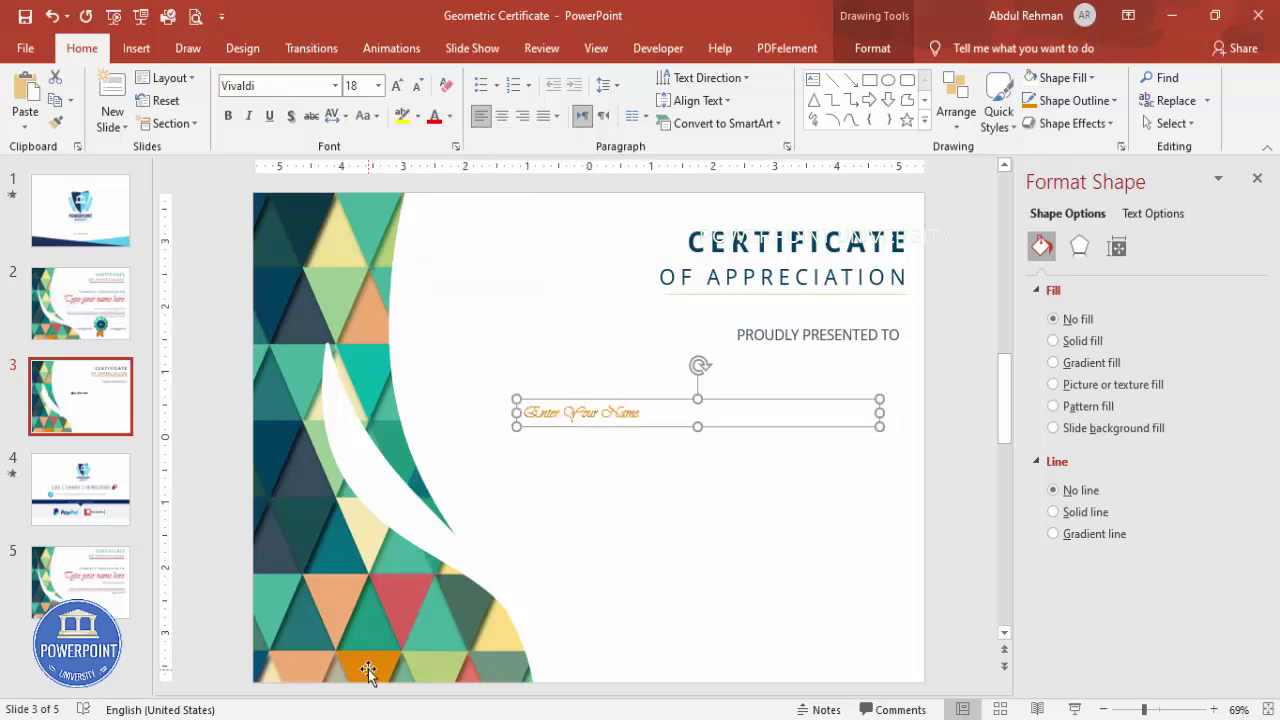
Enlarge the Enter Your Name placeholder to 54 pt.
click(398, 88)
click(398, 88)
click(398, 88)
click(398, 88)
click(398, 88)
click(398, 88)
click(398, 88)
click(398, 88)
click(398, 88)
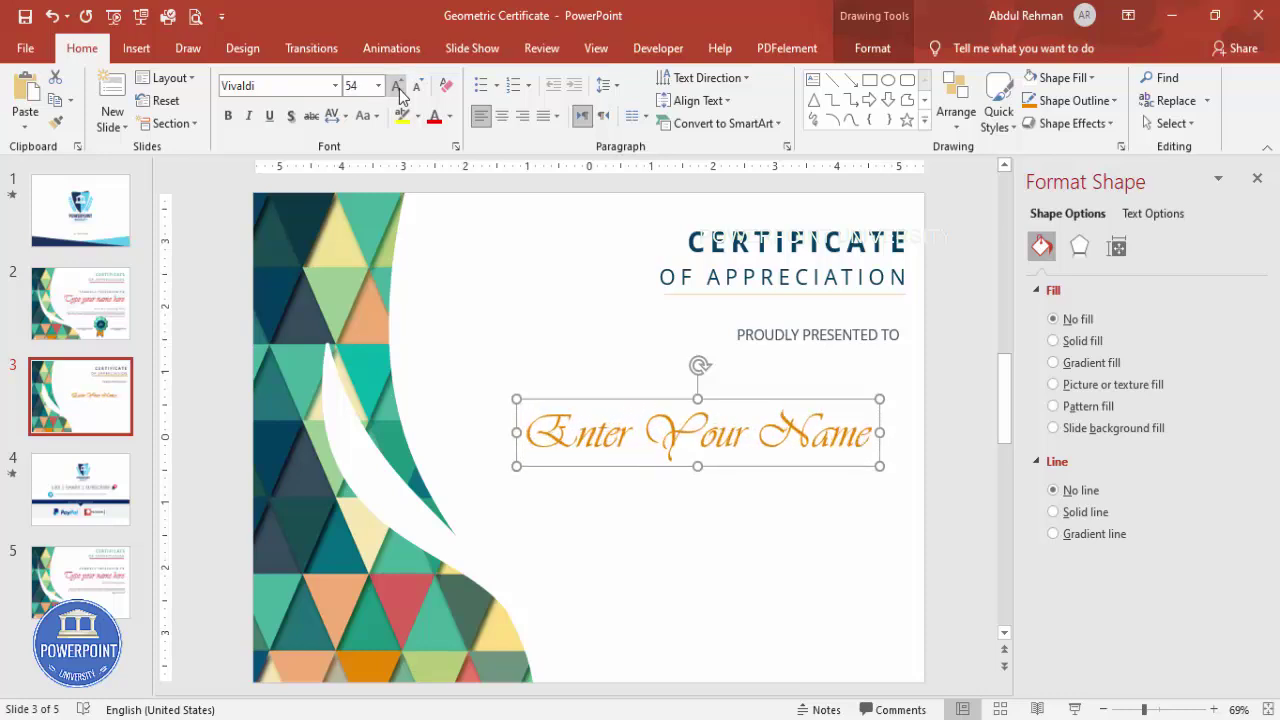
click(522, 116)
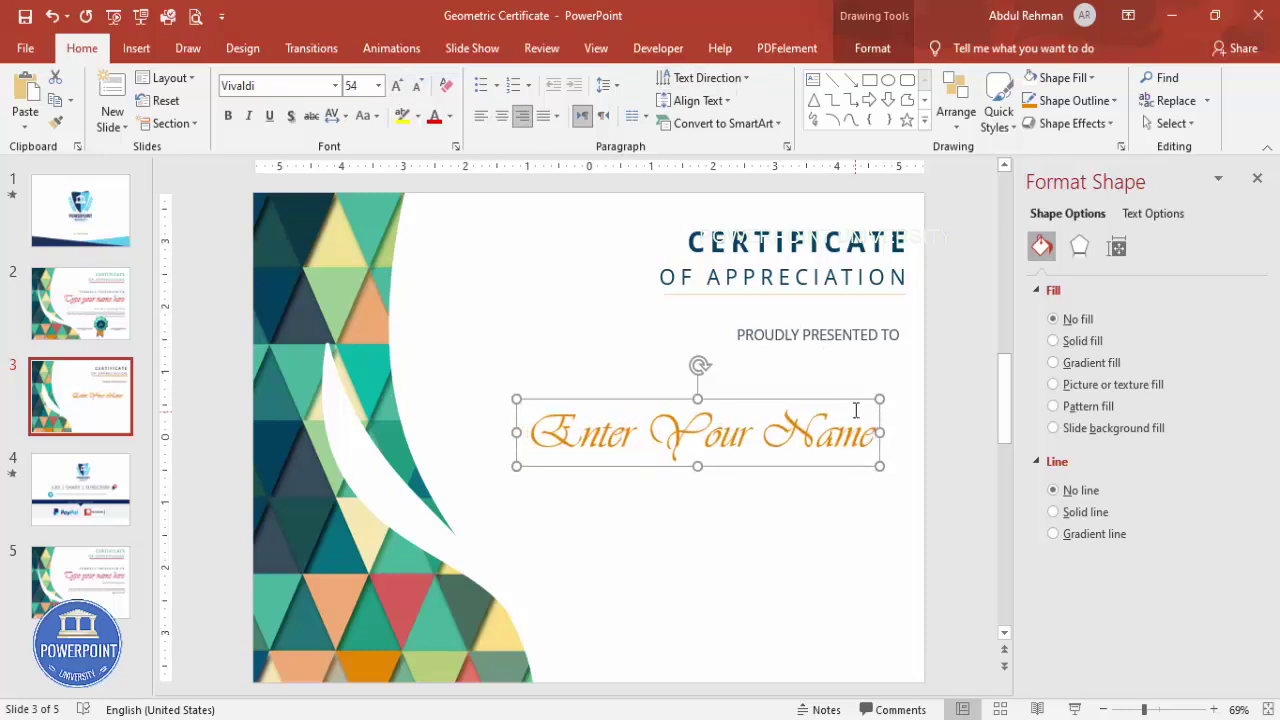